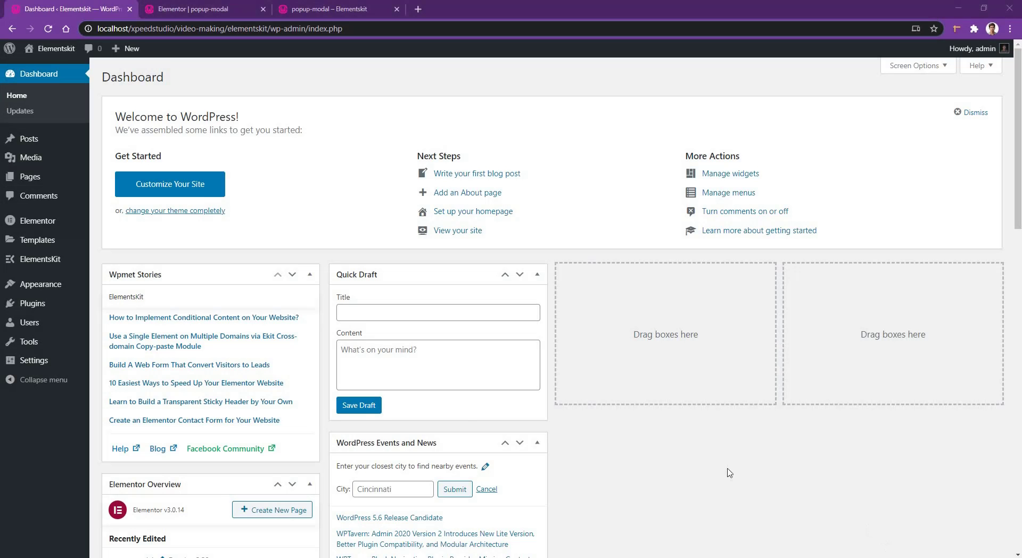
Step: In ElementsKit's Elements settings, confirm Popup Modal is switched on and save the changes
{"action": "mouse_move", "coordinate": [39, 260]}
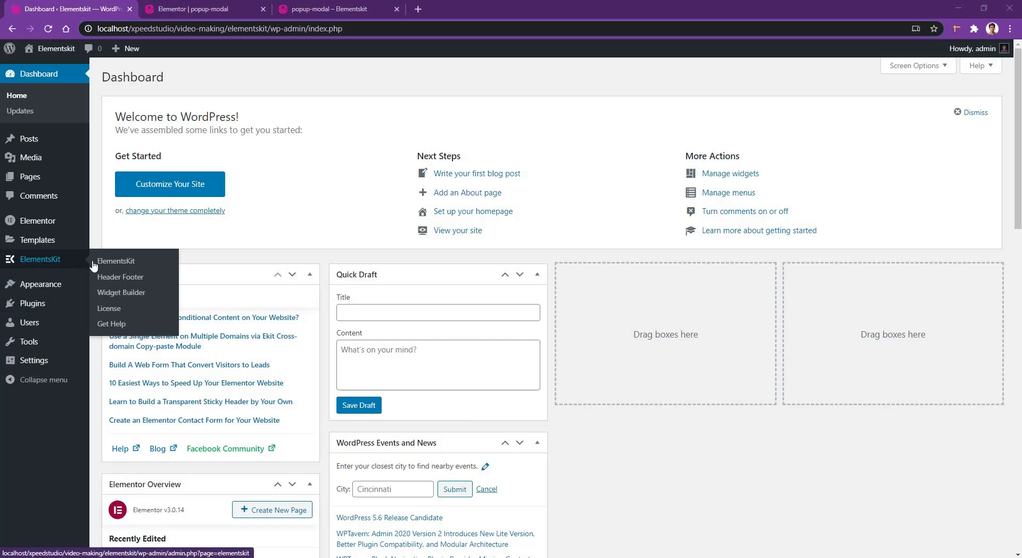
{"action": "left_click", "coordinate": [116, 263]}
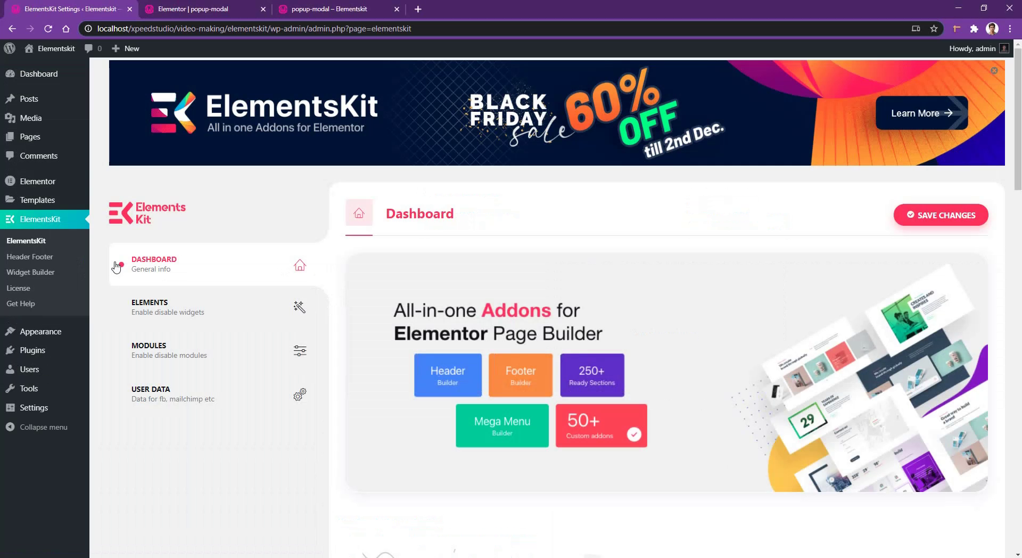
{"action": "left_click", "coordinate": [213, 296]}
{"action": "scroll", "coordinate": [584, 365], "scroll_direction": "down", "scroll_amount": 10}
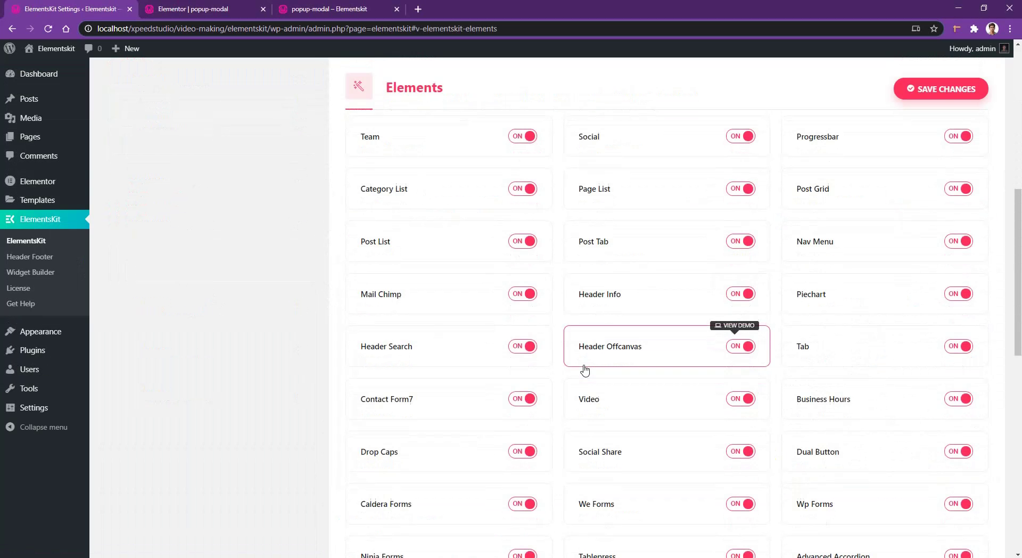
{"action": "scroll", "coordinate": [586, 368], "scroll_direction": "down", "scroll_amount": 6}
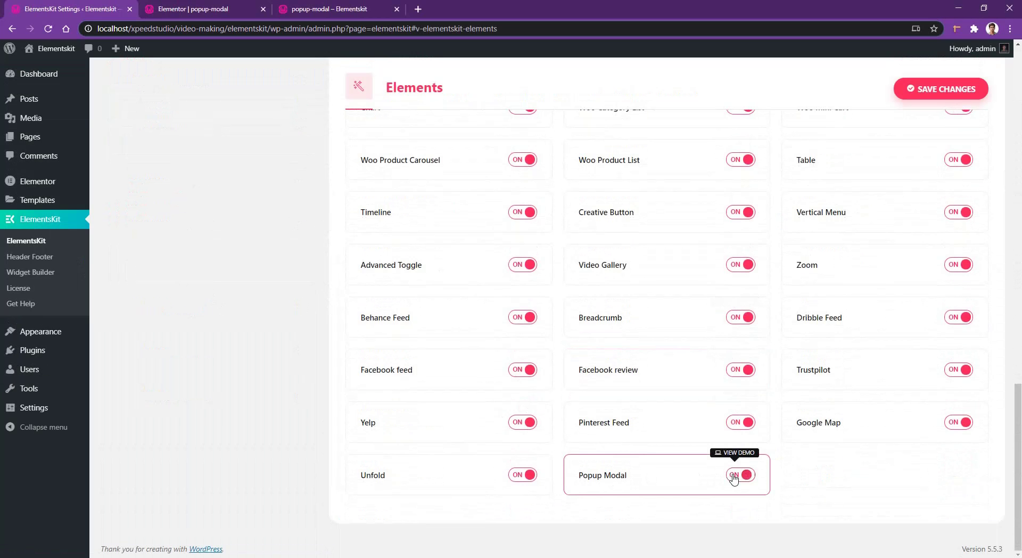
{"action": "scroll", "coordinate": [718, 465], "scroll_direction": "up", "scroll_amount": 15}
{"action": "left_click", "coordinate": [937, 218]}
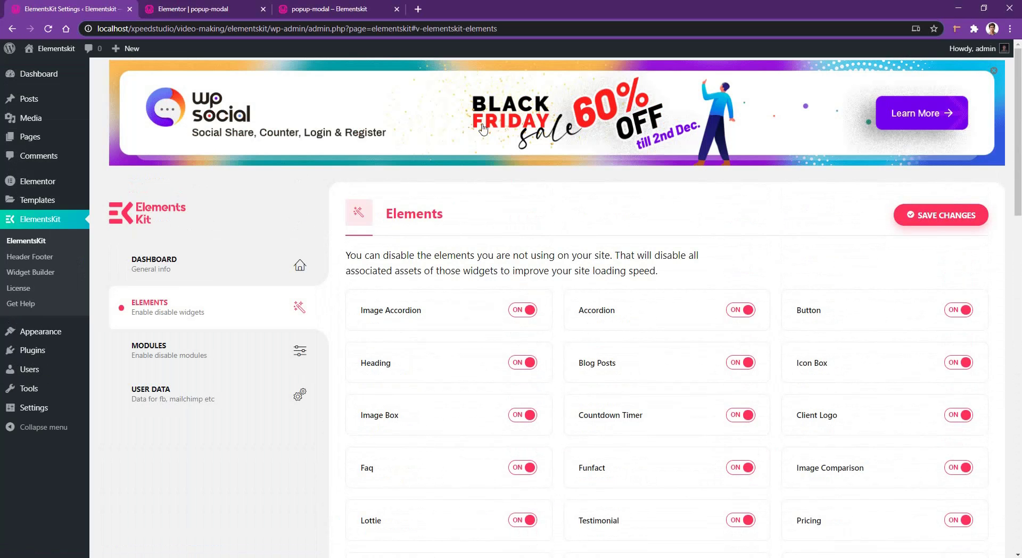
Step: Search the Elementor widgets for 'pop' and drop the Popup Modal widget onto the empty page
{"action": "left_click", "coordinate": [214, 14]}
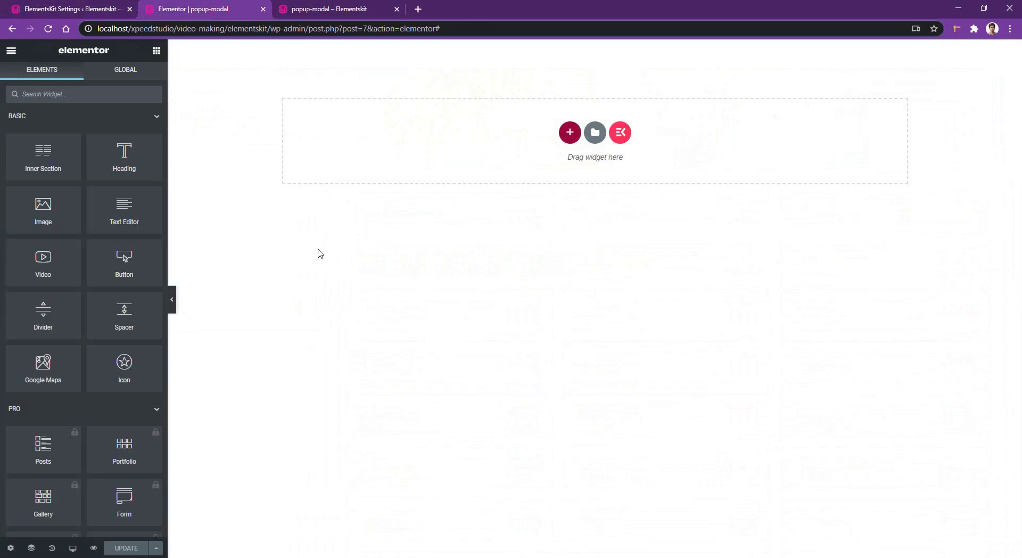
{"action": "left_click", "coordinate": [72, 93]}
{"action": "type", "text": "pop"}
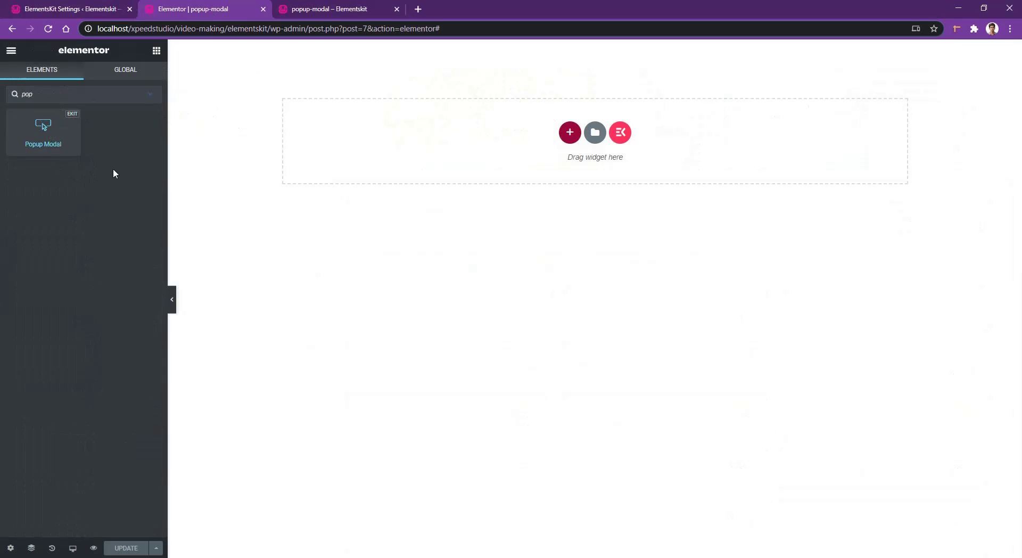
{"action": "left_click_drag", "start_coordinate": [48, 140], "coordinate": [565, 134]}
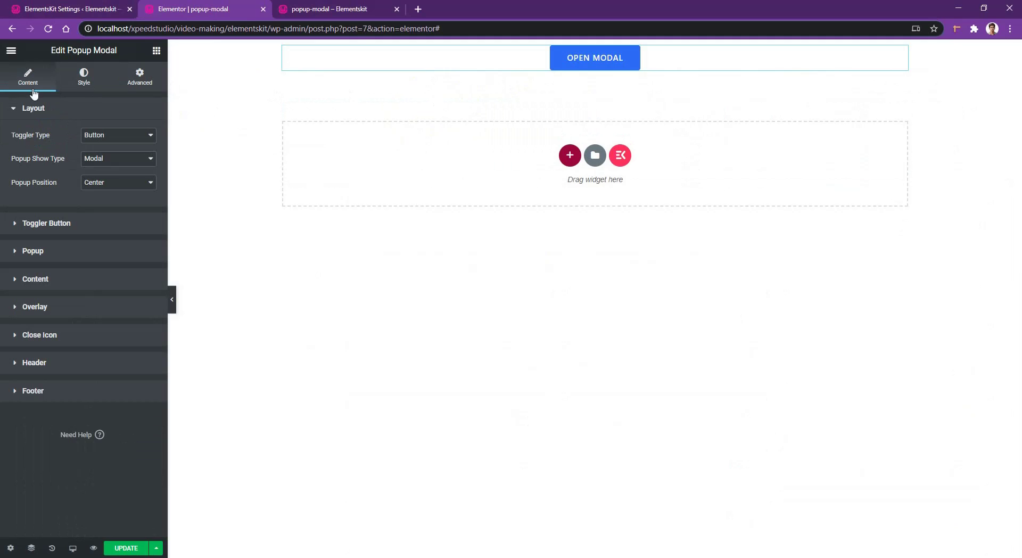
{"action": "left_click", "coordinate": [565, 62]}
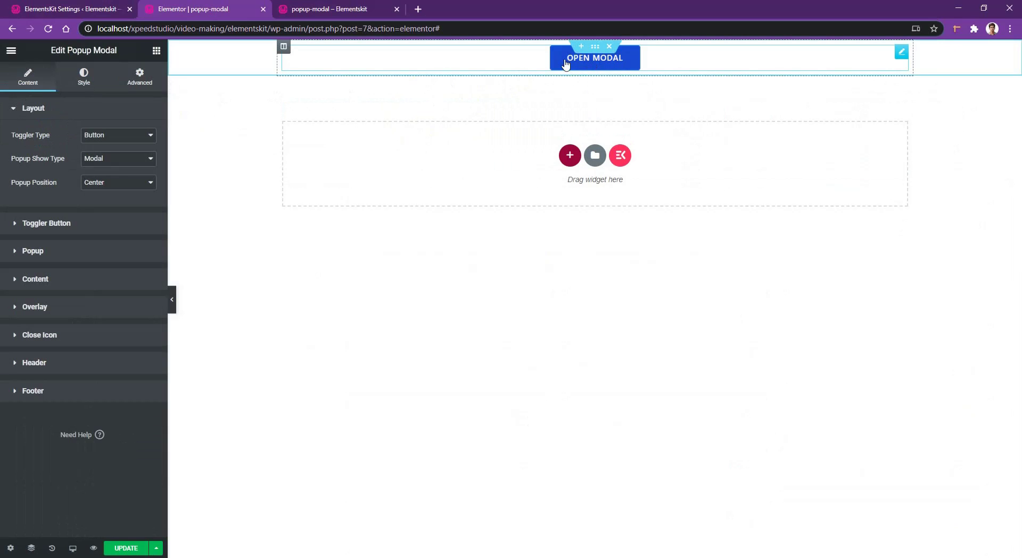
{"action": "left_click", "coordinate": [96, 140]}
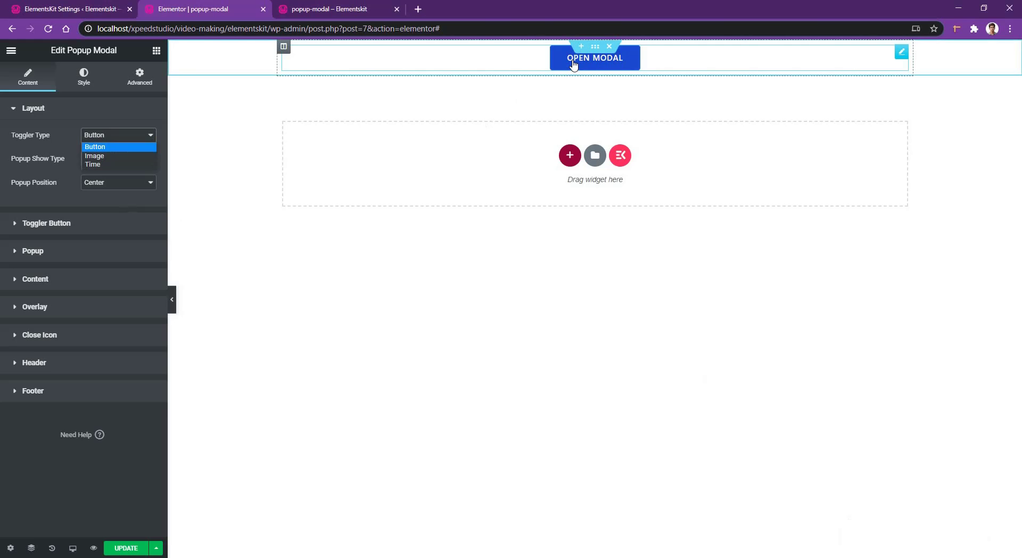
{"action": "left_click", "coordinate": [95, 156]}
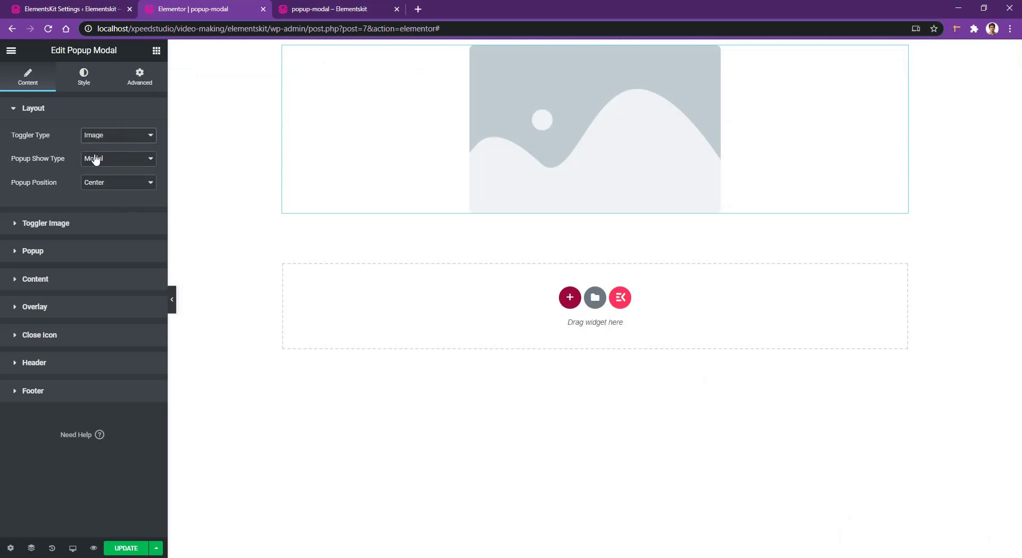
{"action": "left_click", "coordinate": [36, 224]}
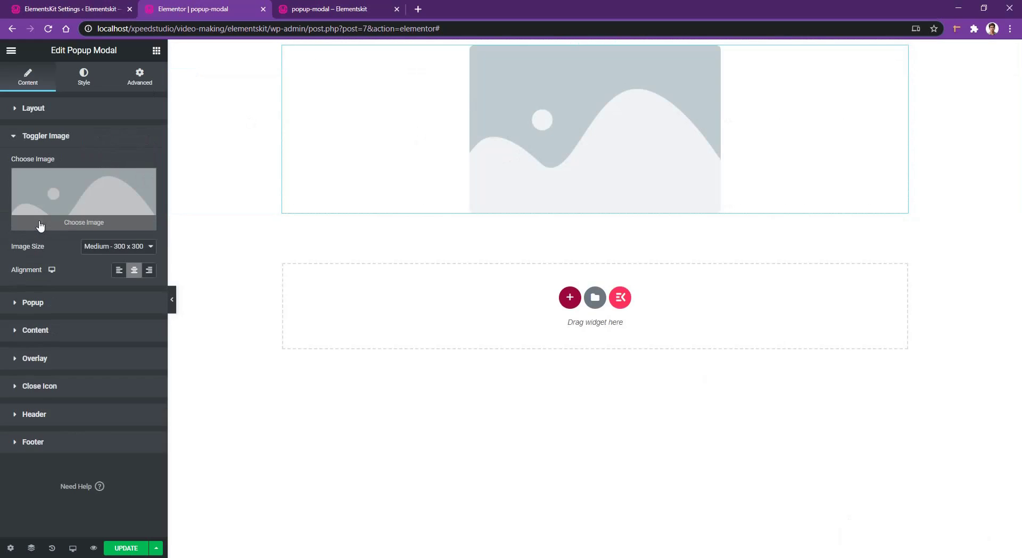
{"action": "left_click", "coordinate": [71, 187]}
{"action": "left_click", "coordinate": [104, 96]}
{"action": "left_click", "coordinate": [990, 70]}
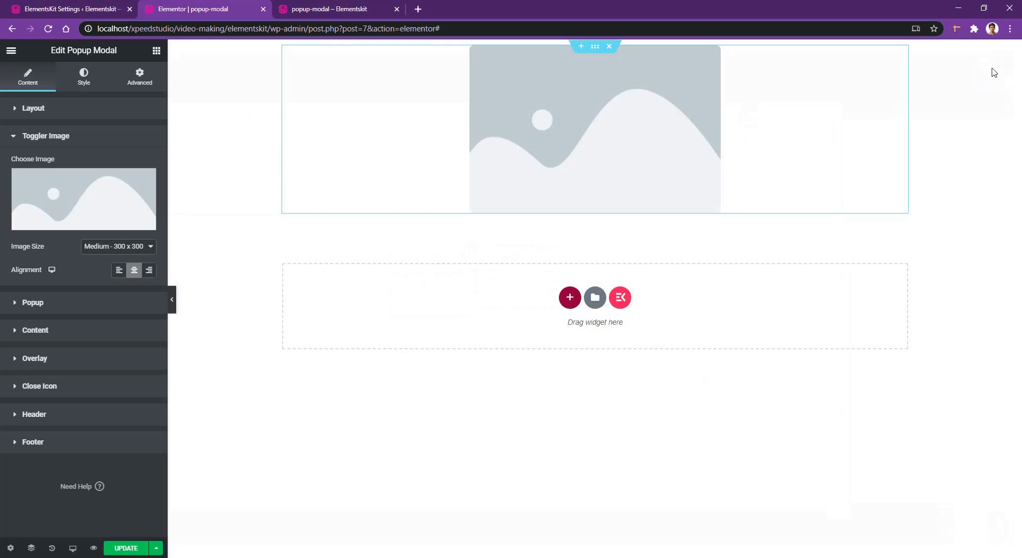
{"action": "left_click", "coordinate": [73, 109]}
{"action": "left_click", "coordinate": [94, 136]}
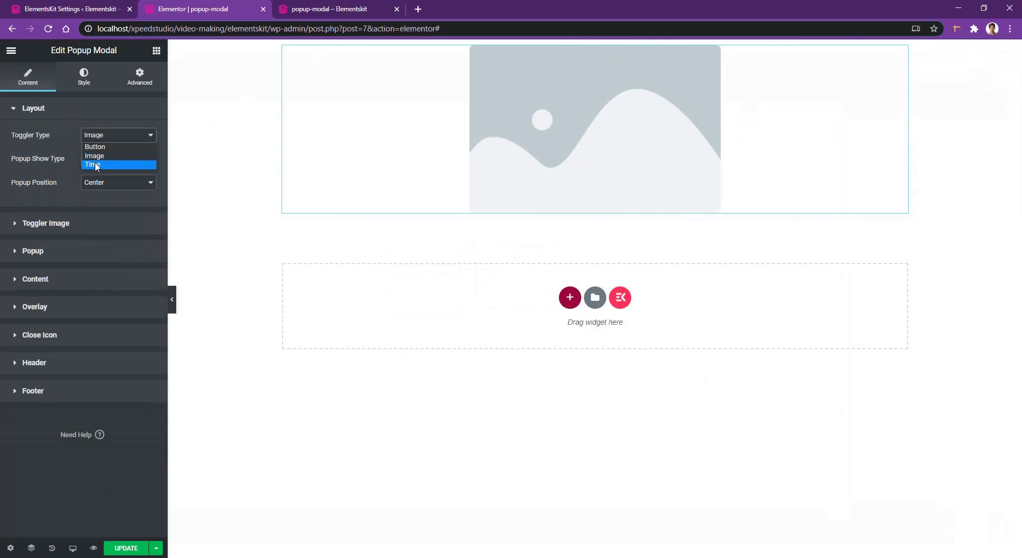
{"action": "left_click", "coordinate": [96, 161]}
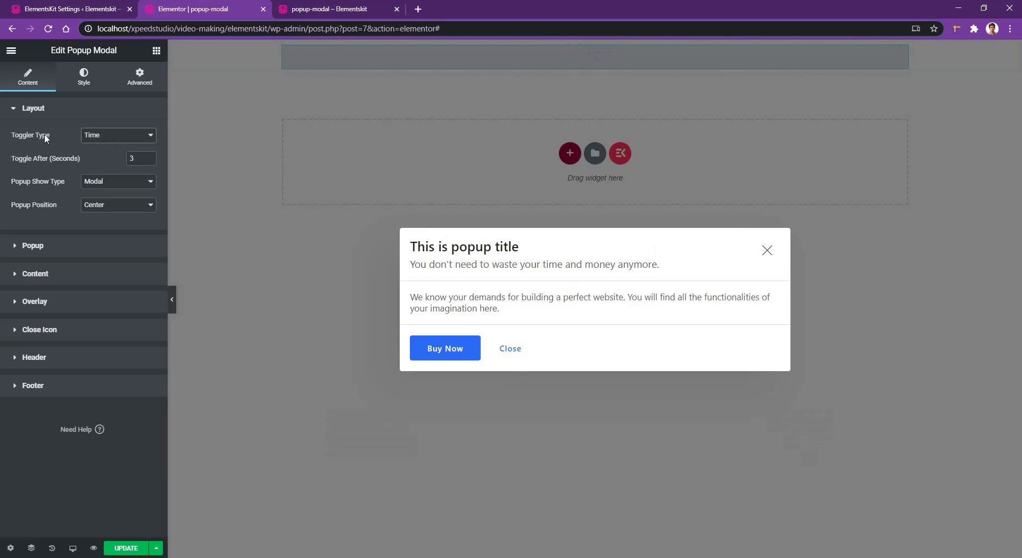
{"action": "left_click", "coordinate": [767, 253]}
{"action": "left_click", "coordinate": [120, 137]}
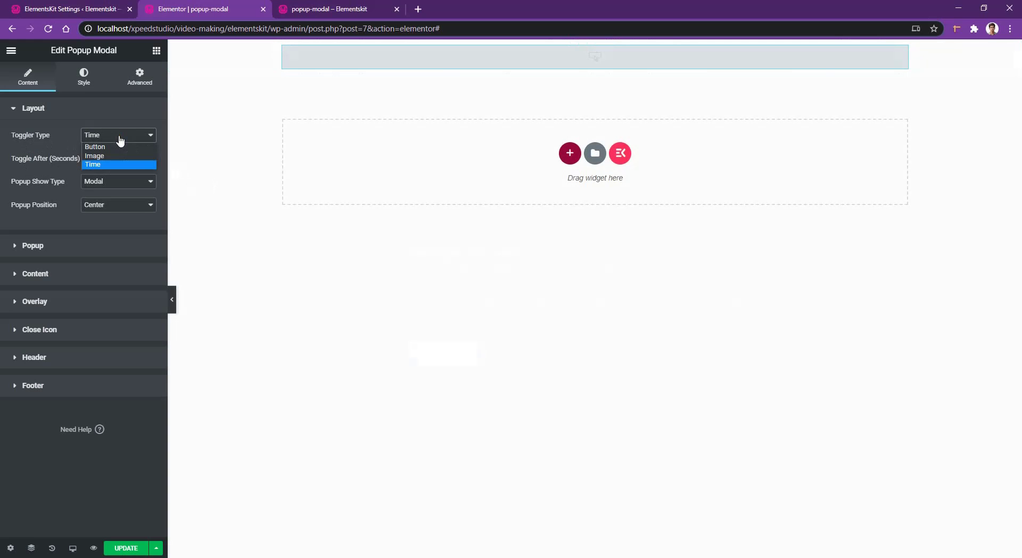
{"action": "left_click", "coordinate": [113, 145]}
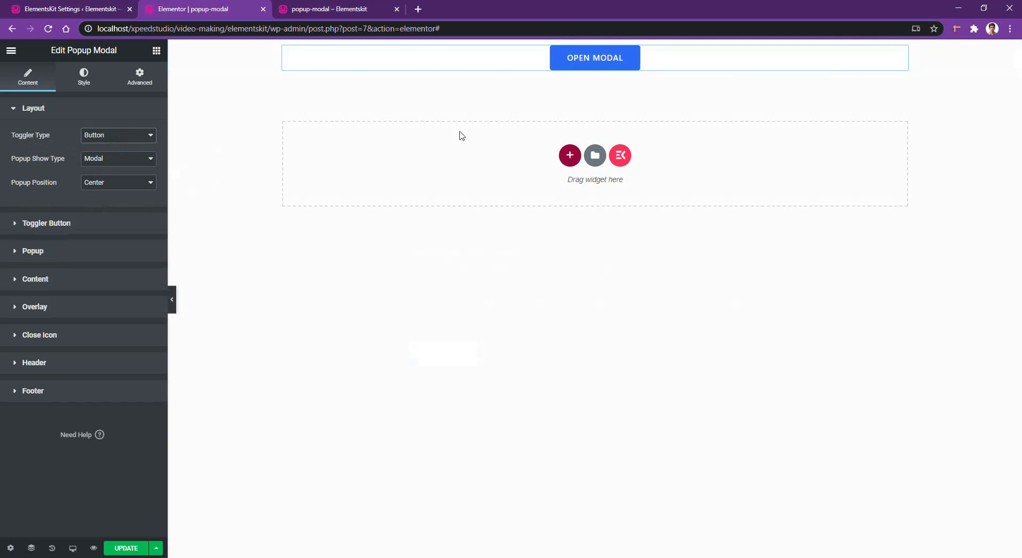
Step: Preview the popup with the Slide show type, sliding in from the left and then the right
{"action": "left_click", "coordinate": [576, 65]}
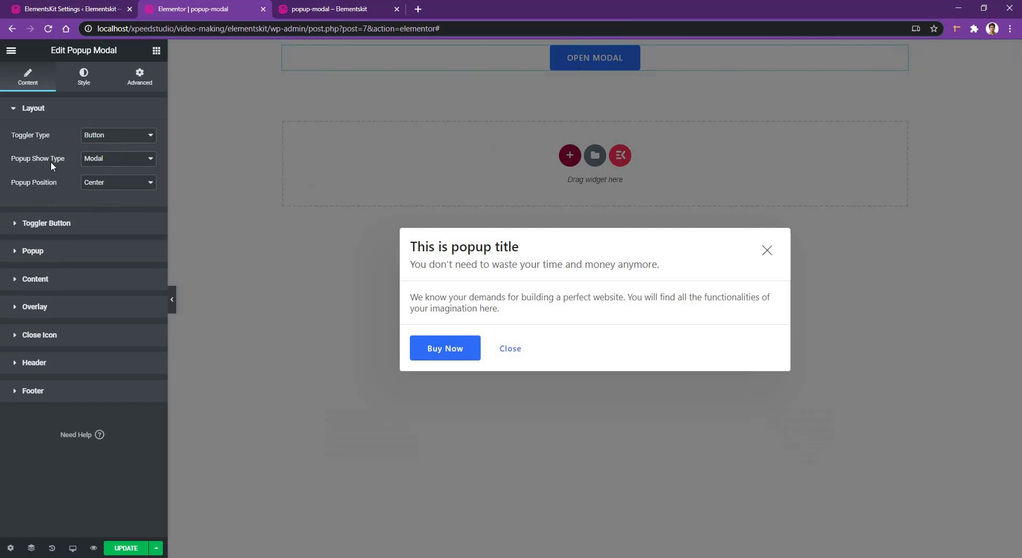
{"action": "left_click", "coordinate": [94, 159]}
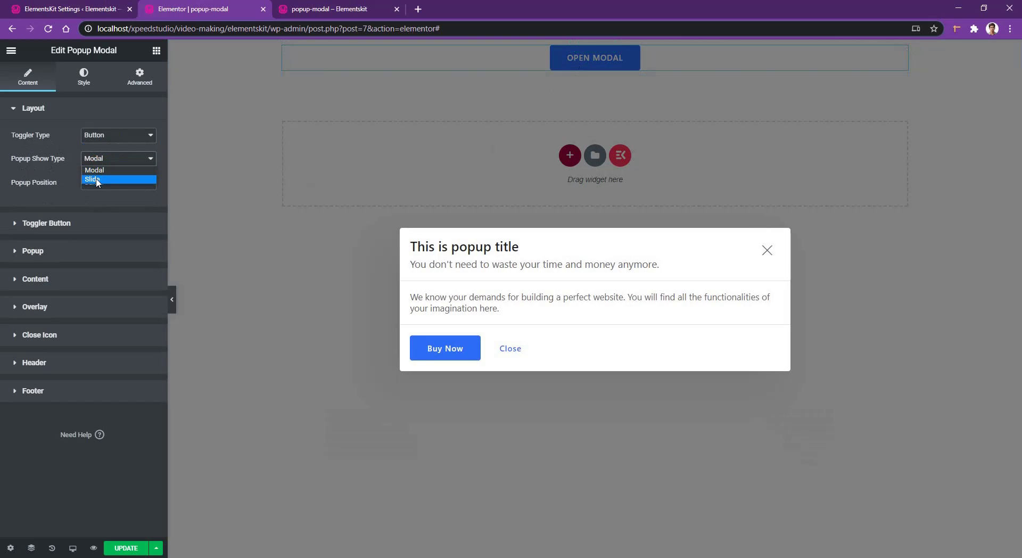
{"action": "left_click", "coordinate": [95, 180]}
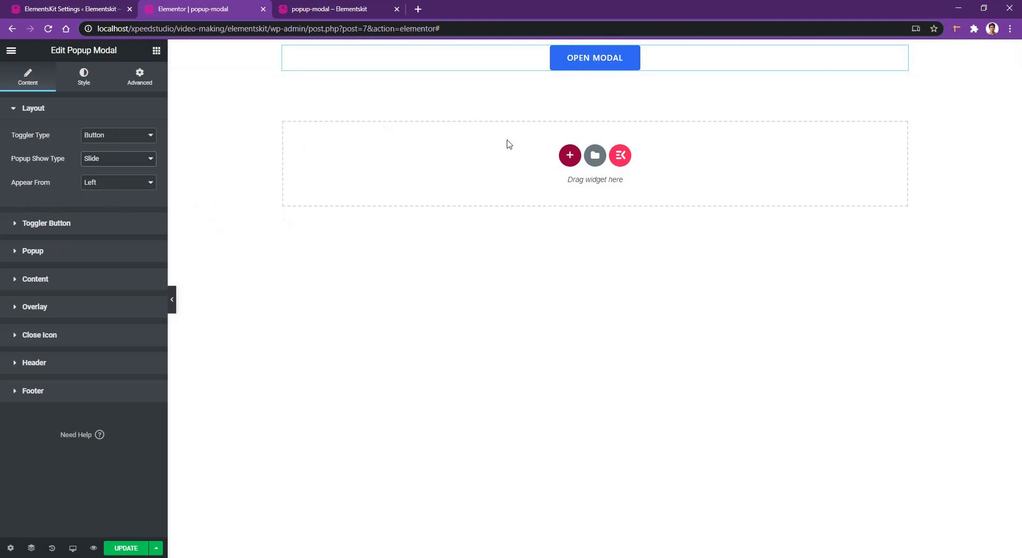
{"action": "left_click", "coordinate": [574, 66]}
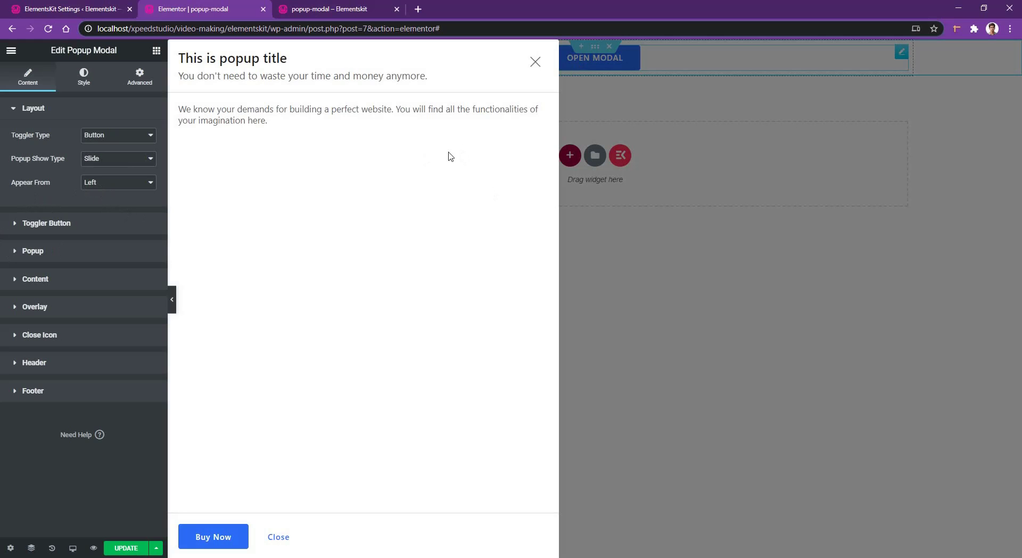
{"action": "left_click", "coordinate": [111, 185]}
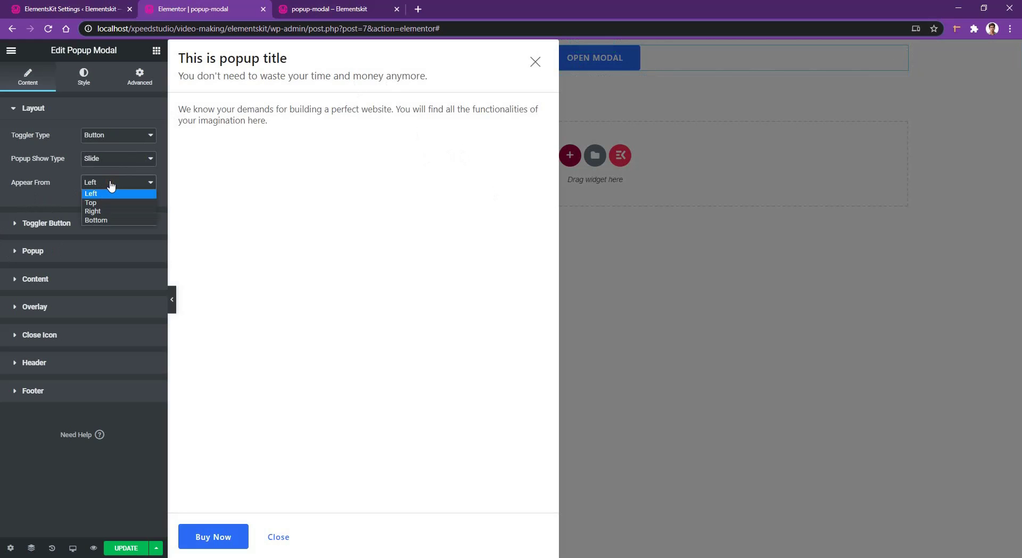
{"action": "left_click", "coordinate": [104, 211]}
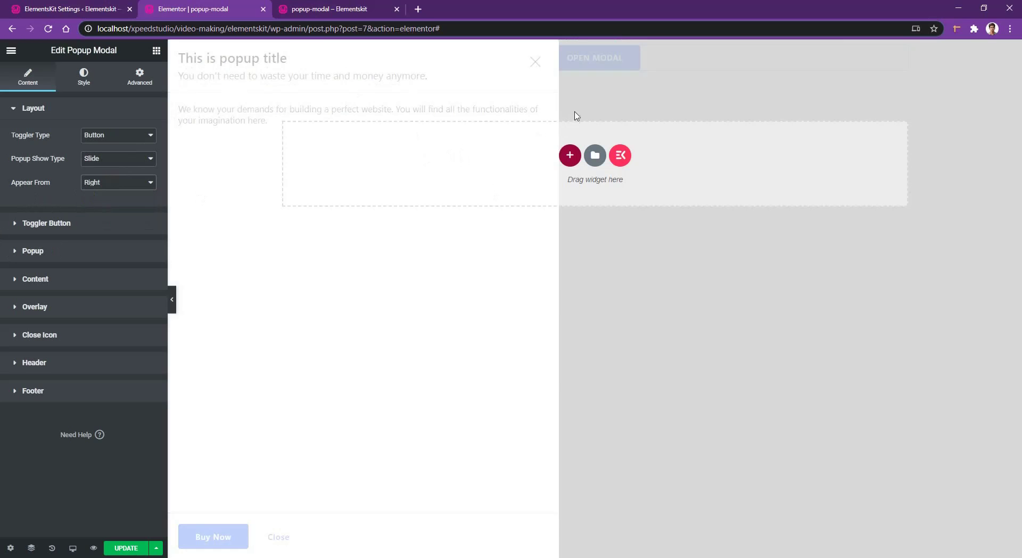
{"action": "left_click", "coordinate": [581, 67]}
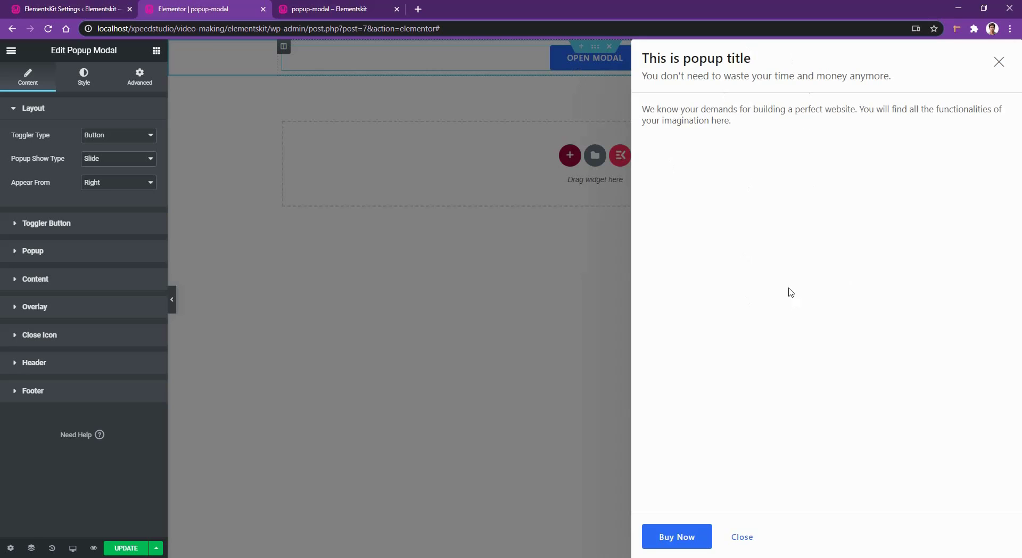
{"action": "left_click", "coordinate": [552, 250]}
Step: Set Popup Show Type back to Modal with Popup Position Bottom Right, and preview it
{"action": "left_click", "coordinate": [106, 158]}
{"action": "left_click", "coordinate": [102, 170]}
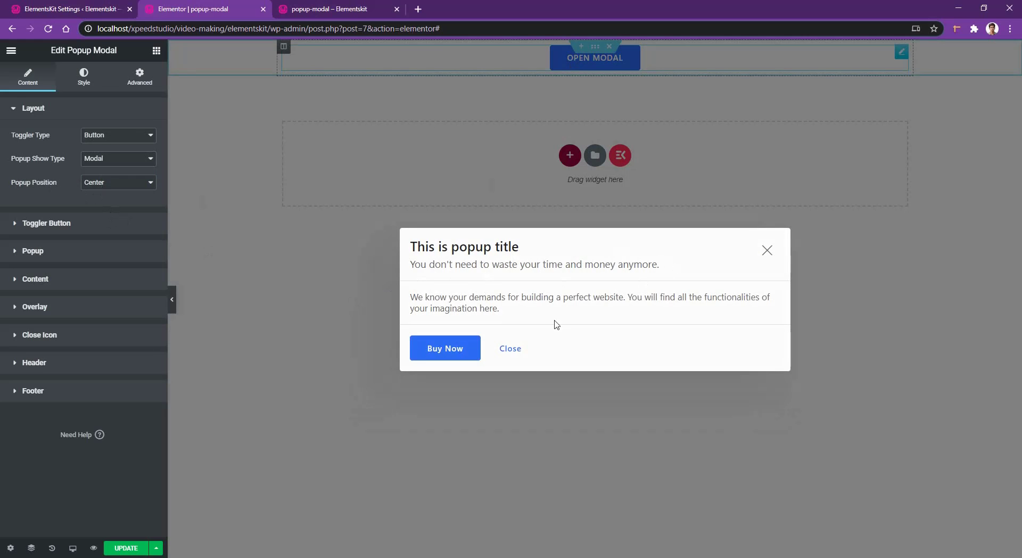
{"action": "left_click", "coordinate": [118, 182]}
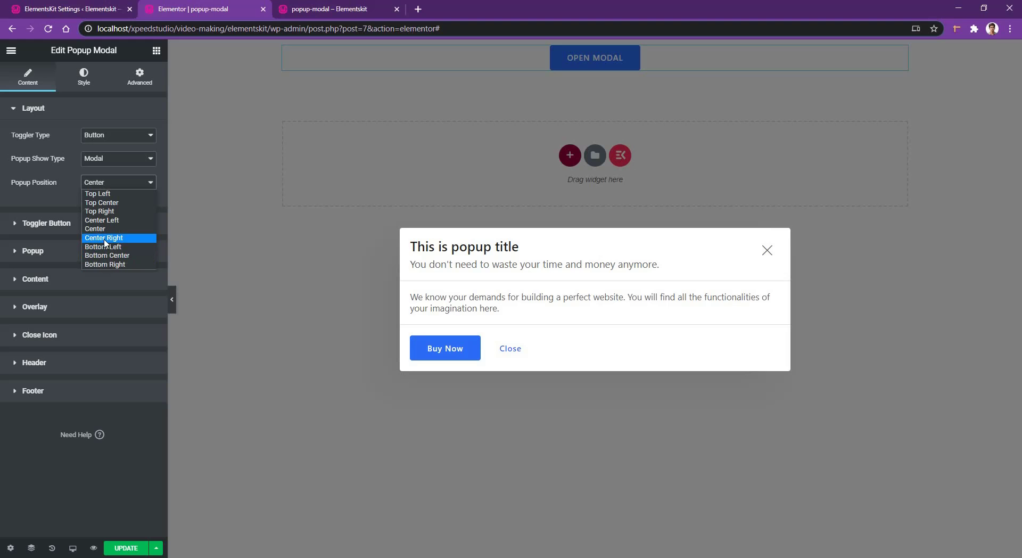
{"action": "left_click", "coordinate": [96, 265]}
{"action": "left_click", "coordinate": [571, 67]}
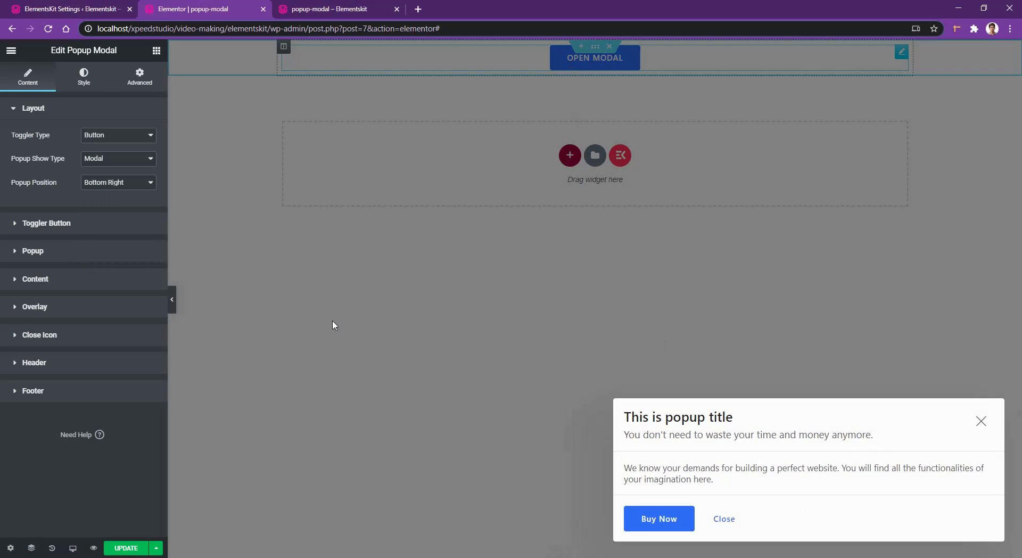
Step: Stretch the OPEN MODAL toggler button to 100% width and switch Show Icon to No
{"action": "left_click", "coordinate": [48, 224]}
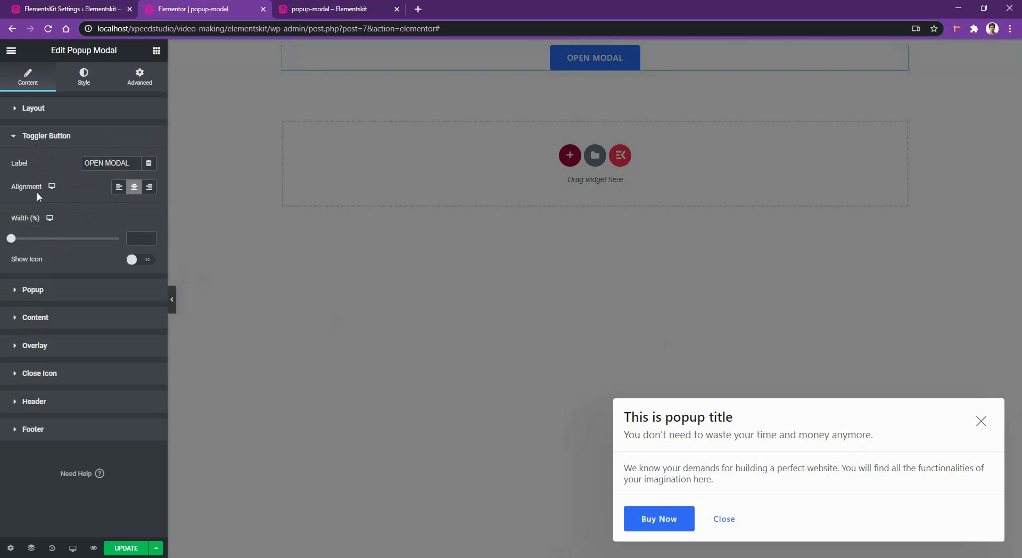
{"action": "left_click", "coordinate": [149, 187]}
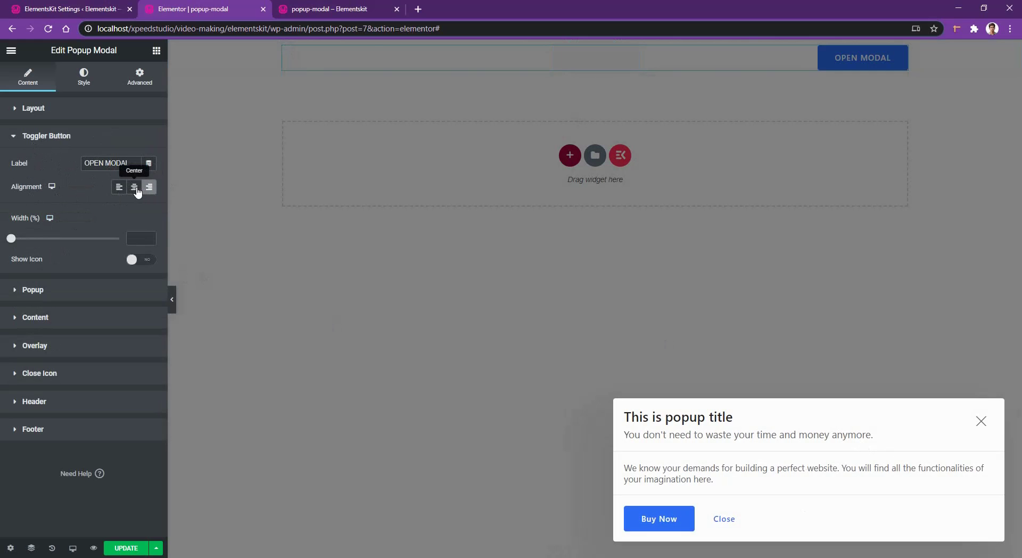
{"action": "left_click", "coordinate": [134, 187]}
{"action": "left_click_drag", "start_coordinate": [34, 238], "coordinate": [130, 239]}
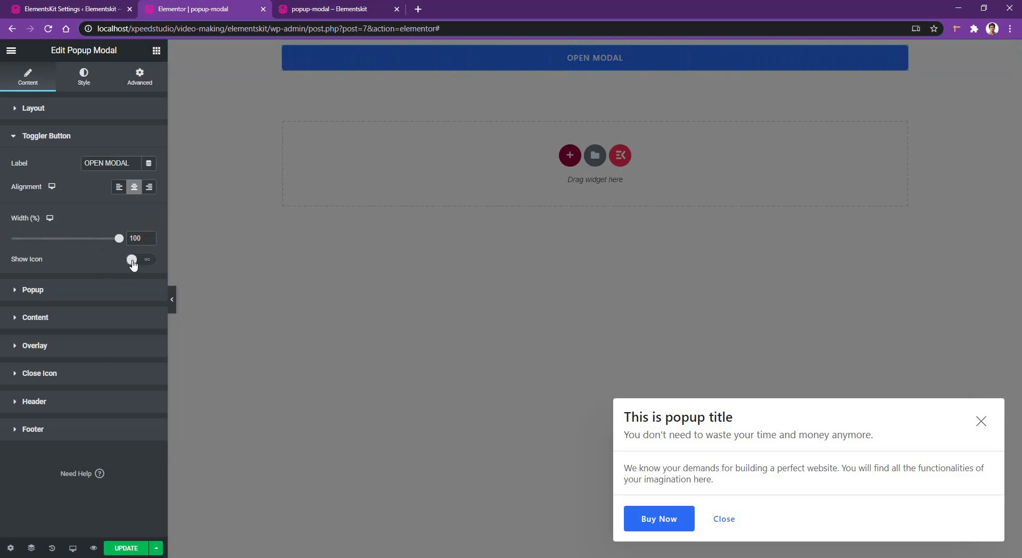
{"action": "left_click", "coordinate": [137, 264]}
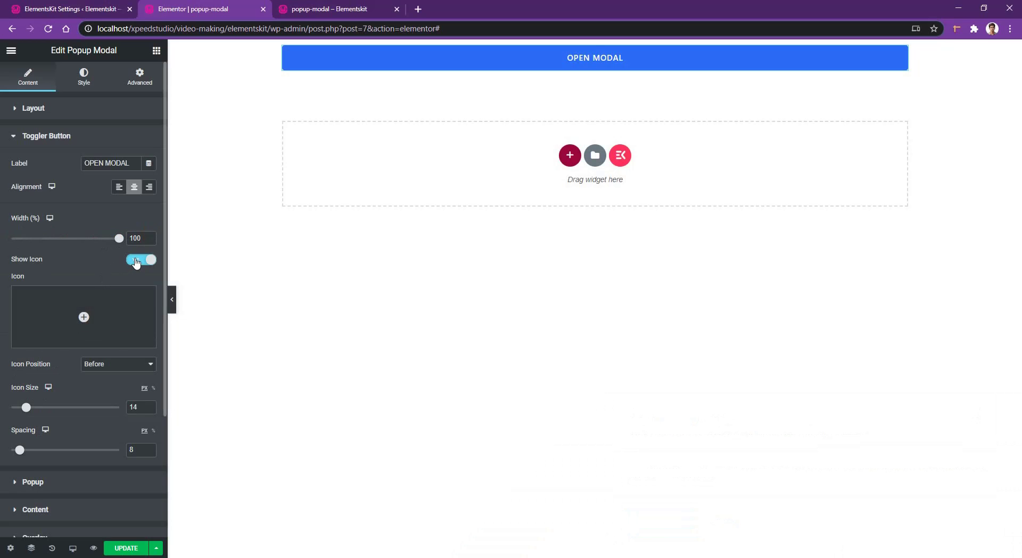
{"action": "left_click", "coordinate": [136, 261]}
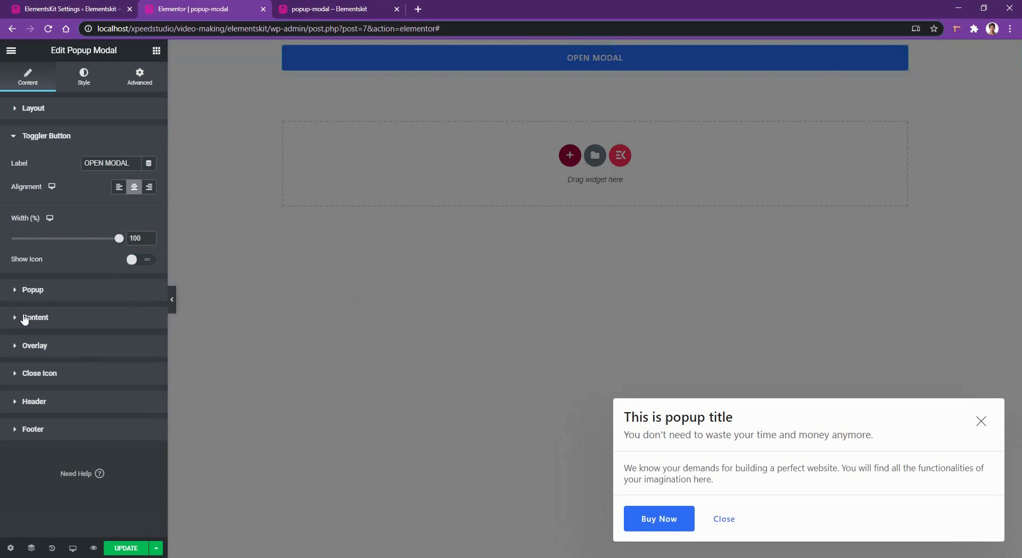
Step: Set the popup width to 804 px and its position offsets to 10% vertical and 7% horizontal
{"action": "left_click", "coordinate": [46, 290]}
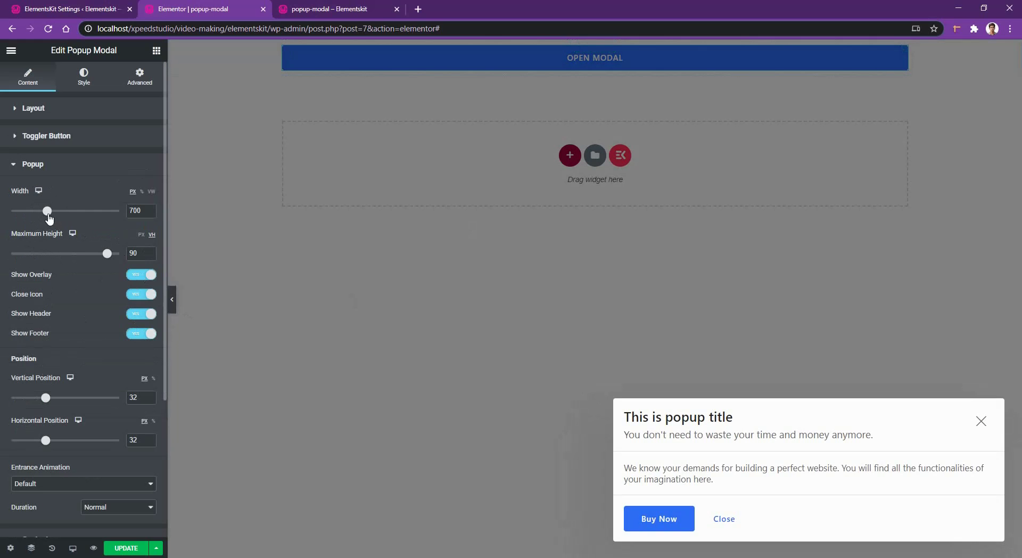
{"action": "left_click_drag", "start_coordinate": [47, 216], "coordinate": [53, 216]}
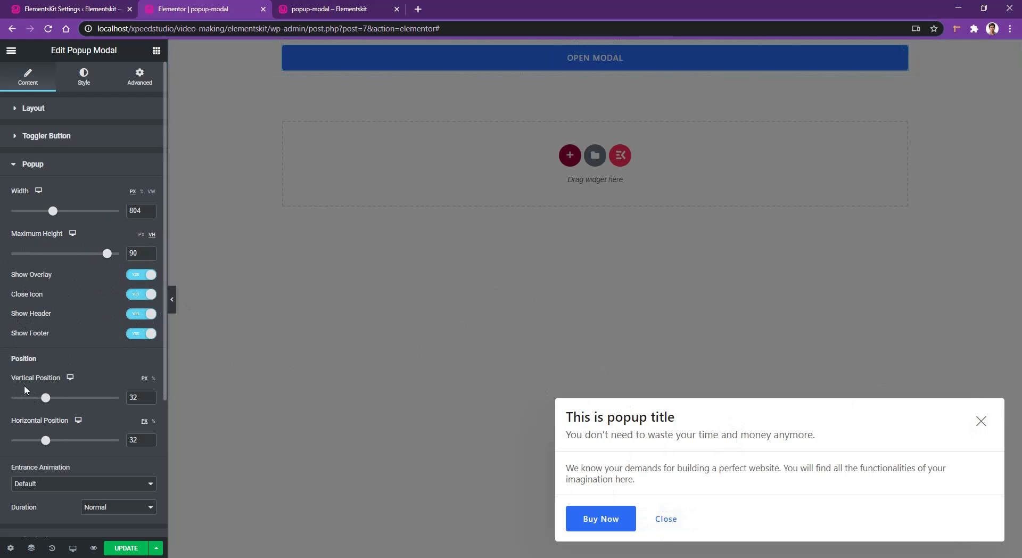
{"action": "left_click_drag", "start_coordinate": [46, 398], "coordinate": [55, 397]}
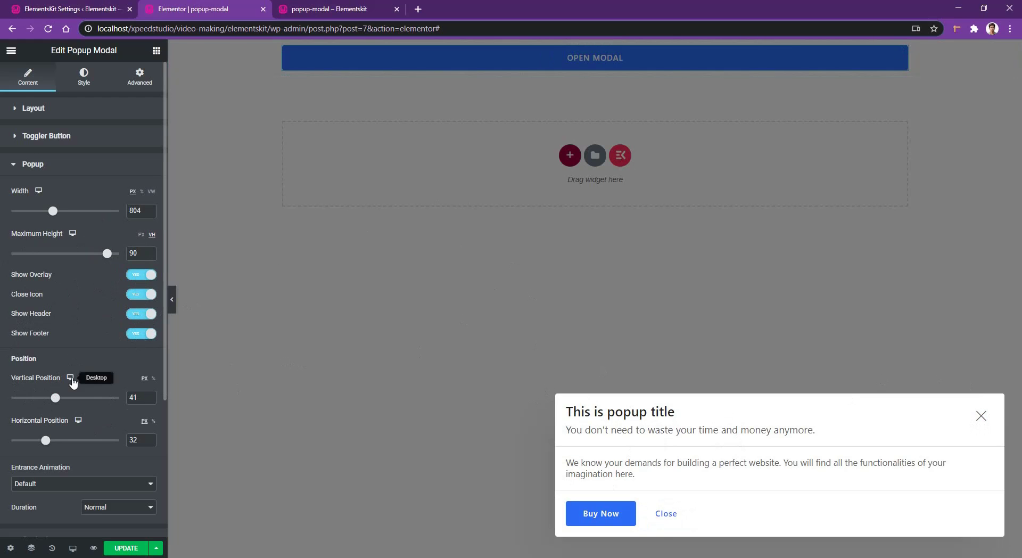
{"action": "left_click", "coordinate": [153, 378]}
{"action": "left_click_drag", "start_coordinate": [11, 397], "coordinate": [50, 398]}
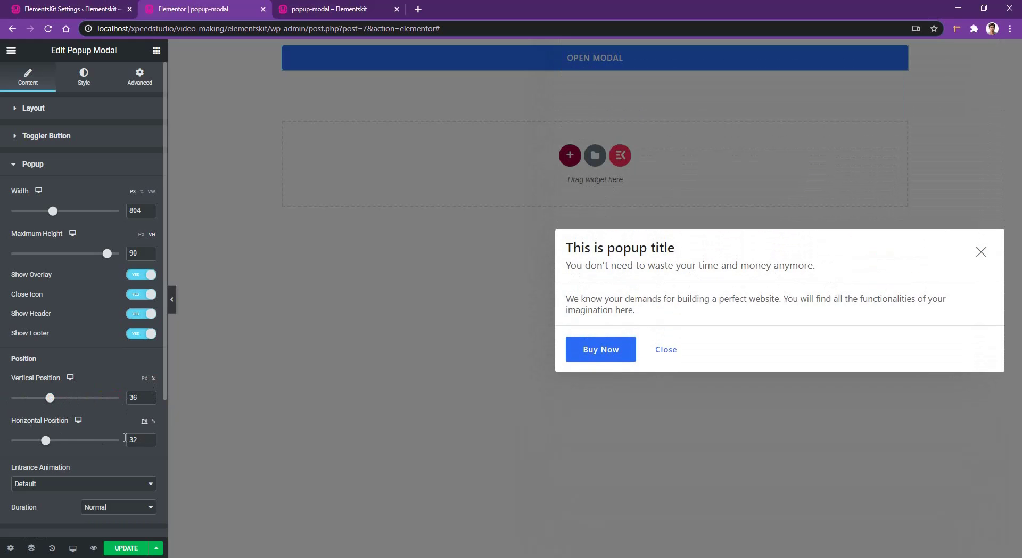
{"action": "left_click", "coordinate": [153, 421]}
{"action": "mouse_move", "coordinate": [11, 440]}
{"action": "left_mouse_down"}
{"action": "mouse_move", "coordinate": [37, 441]}
{"action": "mouse_move", "coordinate": [14, 442]}
{"action": "mouse_move", "coordinate": [28, 441]}
{"action": "left_mouse_up"}
{"action": "left_click_drag", "start_coordinate": [50, 397], "coordinate": [22, 405]}
{"action": "left_click_drag", "start_coordinate": [28, 440], "coordinate": [18, 440]}
{"action": "scroll", "coordinate": [41, 404], "scroll_direction": "down", "scroll_amount": 2}
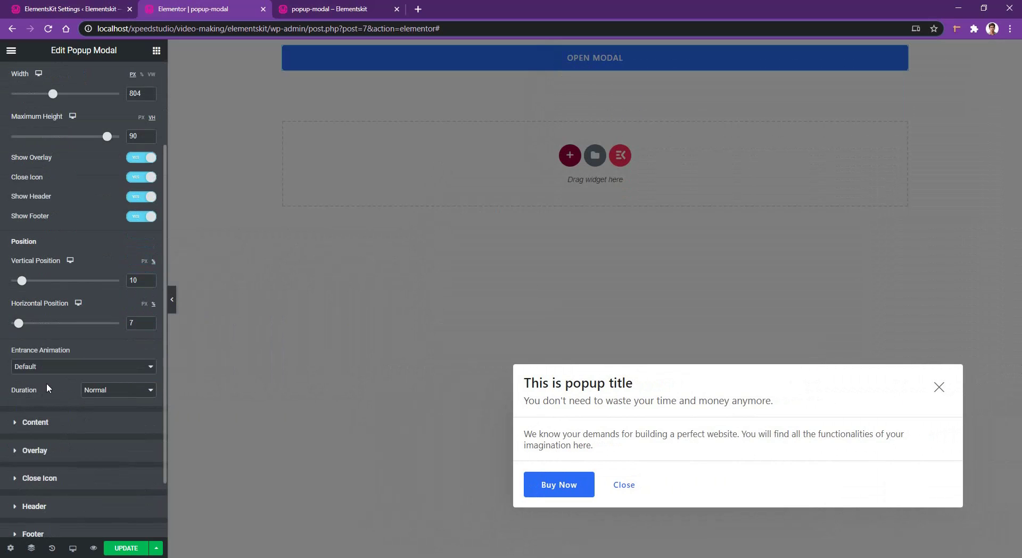
Step: Give the popup a Bounce In entrance animation with Normal duration
{"action": "left_click", "coordinate": [49, 367]}
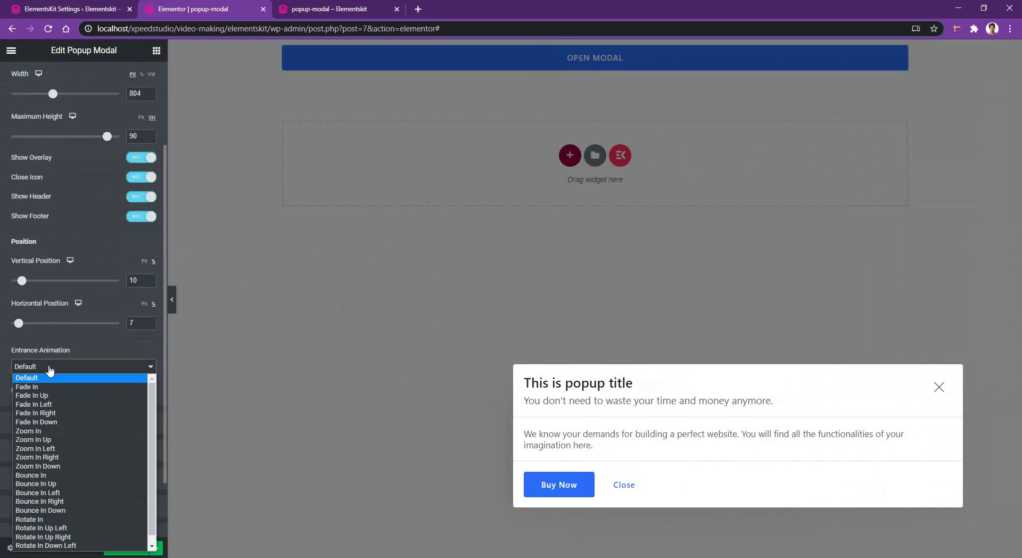
{"action": "scroll", "coordinate": [59, 432], "scroll_direction": "down", "scroll_amount": 1}
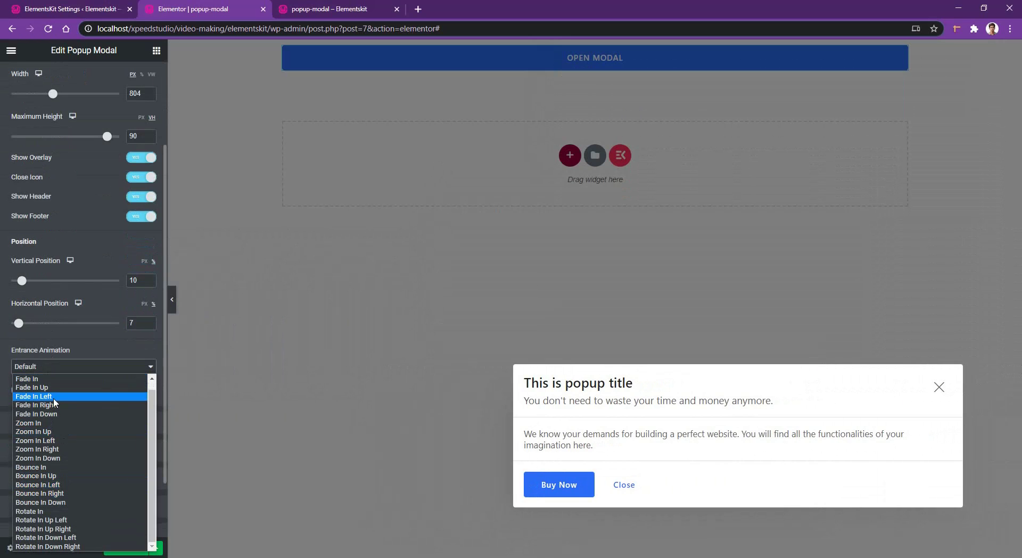
{"action": "scroll", "coordinate": [55, 426], "scroll_direction": "up", "scroll_amount": 1}
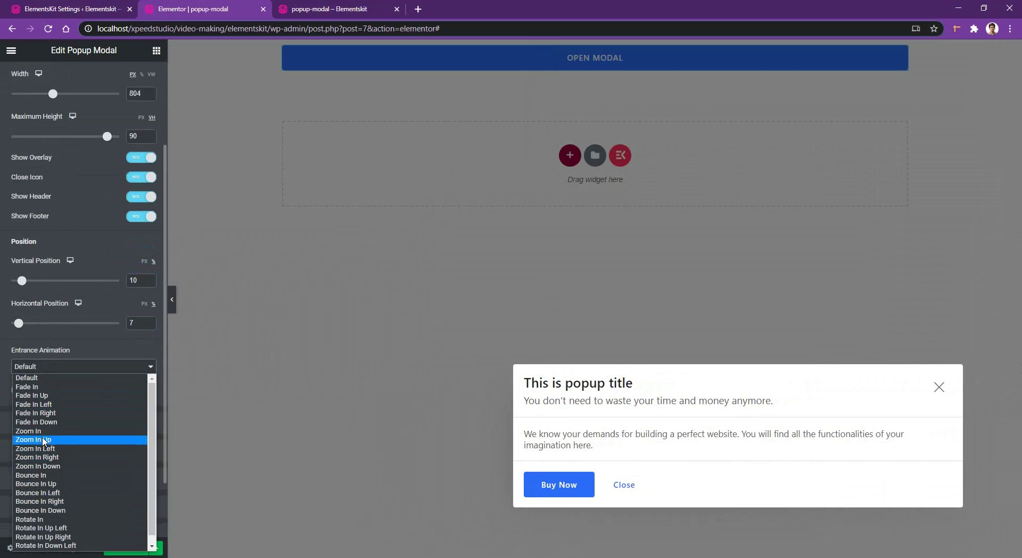
{"action": "left_click", "coordinate": [32, 395]}
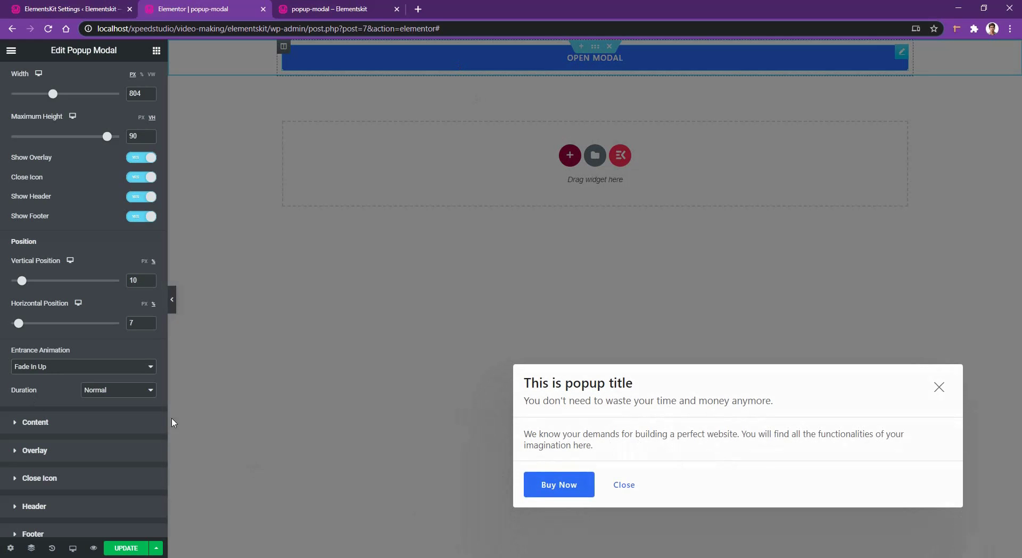
{"action": "left_click", "coordinate": [77, 367]}
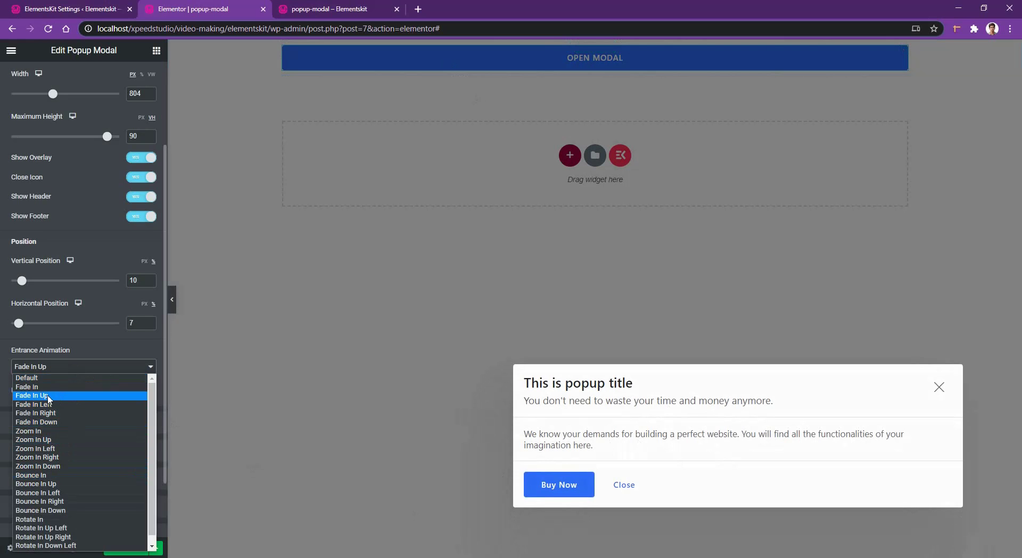
{"action": "left_click", "coordinate": [44, 475]}
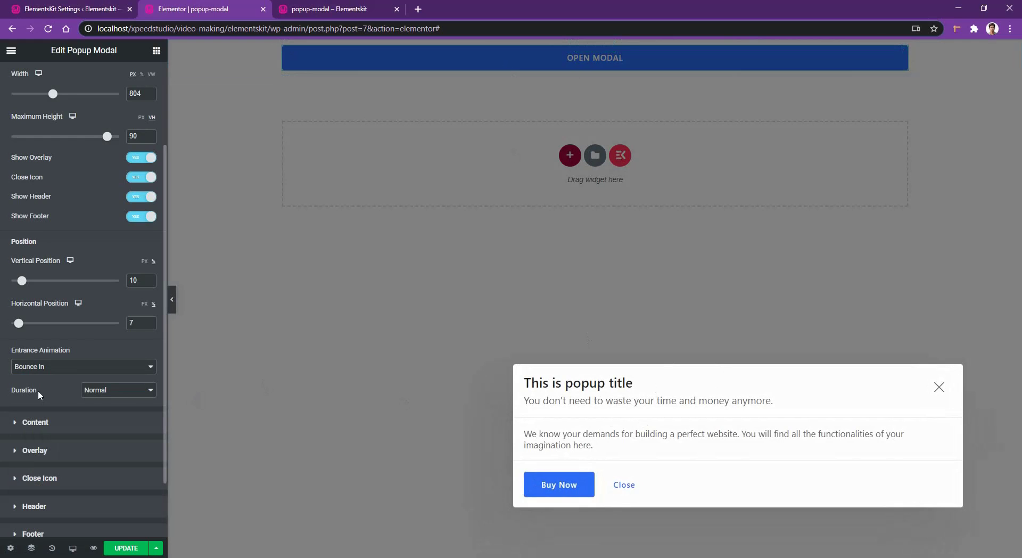
{"action": "left_click", "coordinate": [115, 391]}
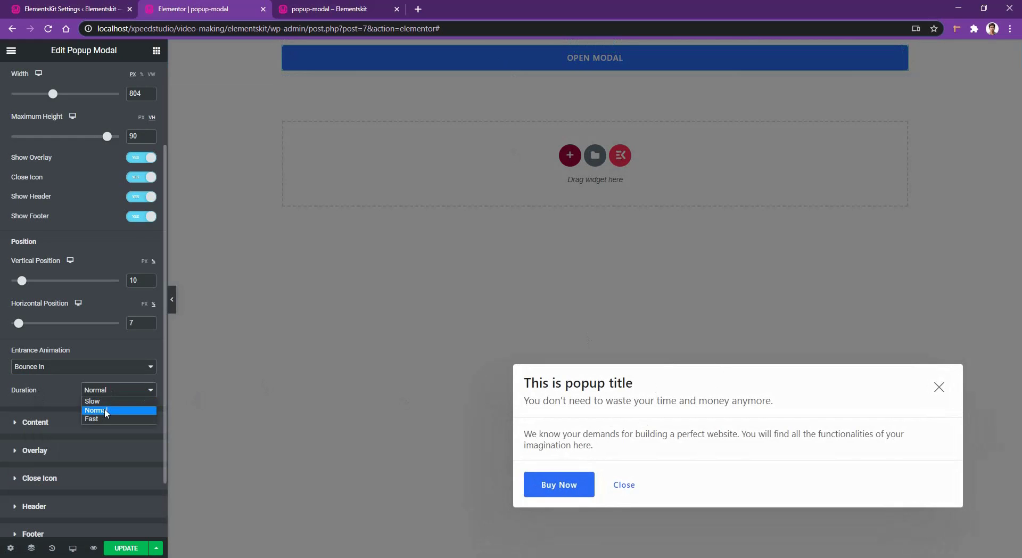
{"action": "left_click", "coordinate": [106, 410]}
{"action": "scroll", "coordinate": [80, 452], "scroll_direction": "up", "scroll_amount": 2}
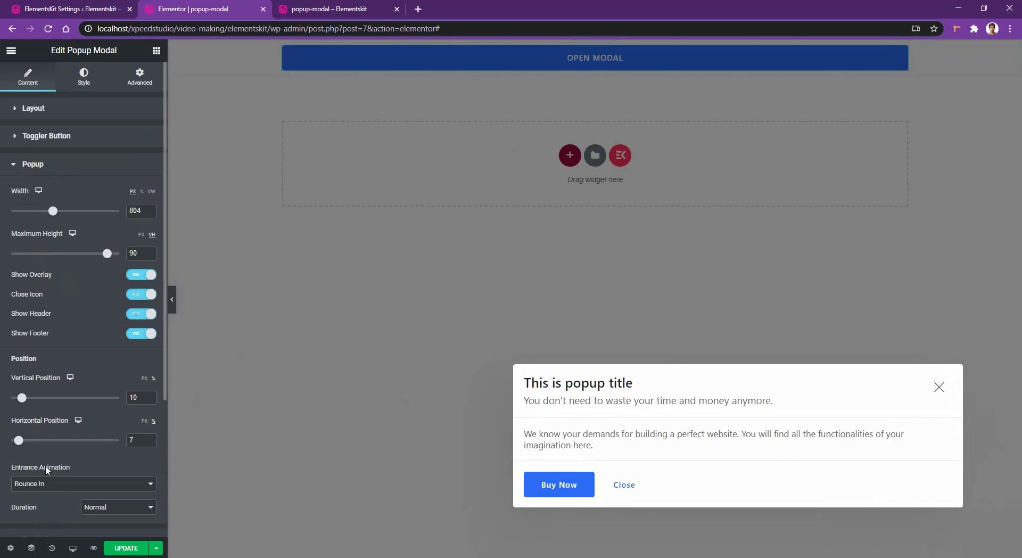
{"action": "scroll", "coordinate": [53, 485], "scroll_direction": "down", "scroll_amount": 3}
Step: In the Content section, turn on Enable Template in place of the paragraph text and preview the popup
{"action": "left_click", "coordinate": [56, 363]}
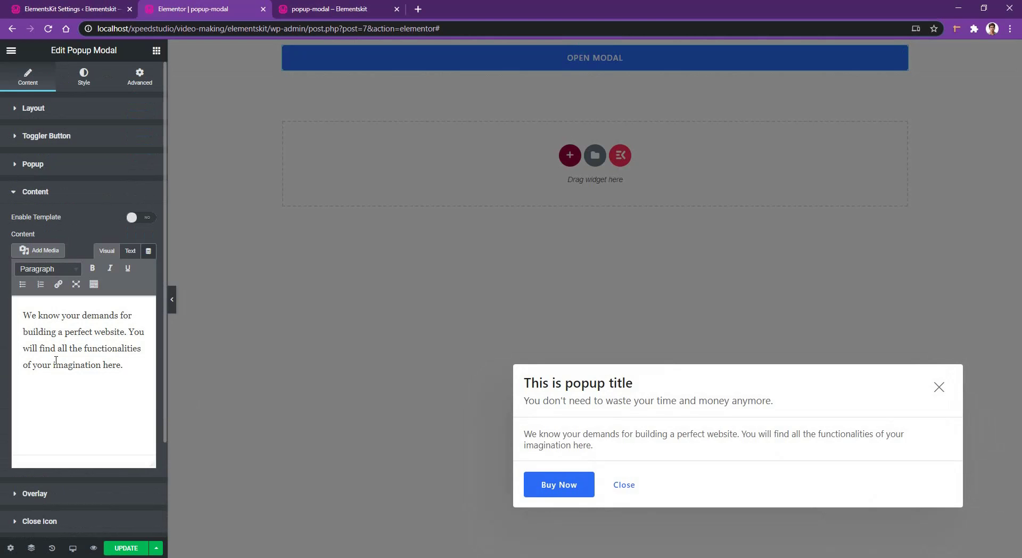
{"action": "left_click_drag", "start_coordinate": [132, 371], "coordinate": [20, 308]}
{"action": "left_click", "coordinate": [101, 397]}
{"action": "left_click_drag", "start_coordinate": [125, 368], "coordinate": [4, 303]}
{"action": "left_click_drag", "start_coordinate": [586, 441], "coordinate": [556, 435]}
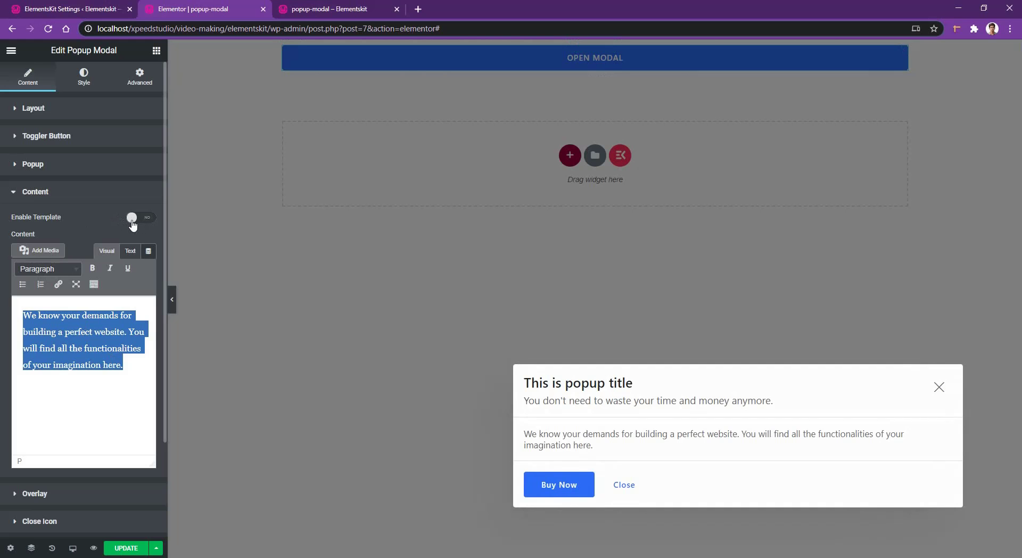
{"action": "left_click", "coordinate": [136, 220]}
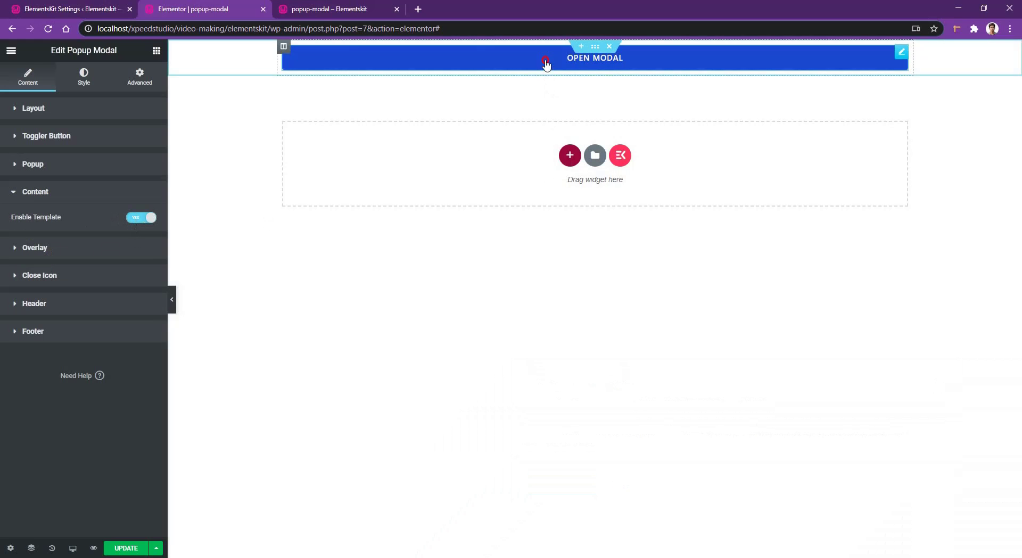
{"action": "left_click", "coordinate": [544, 59]}
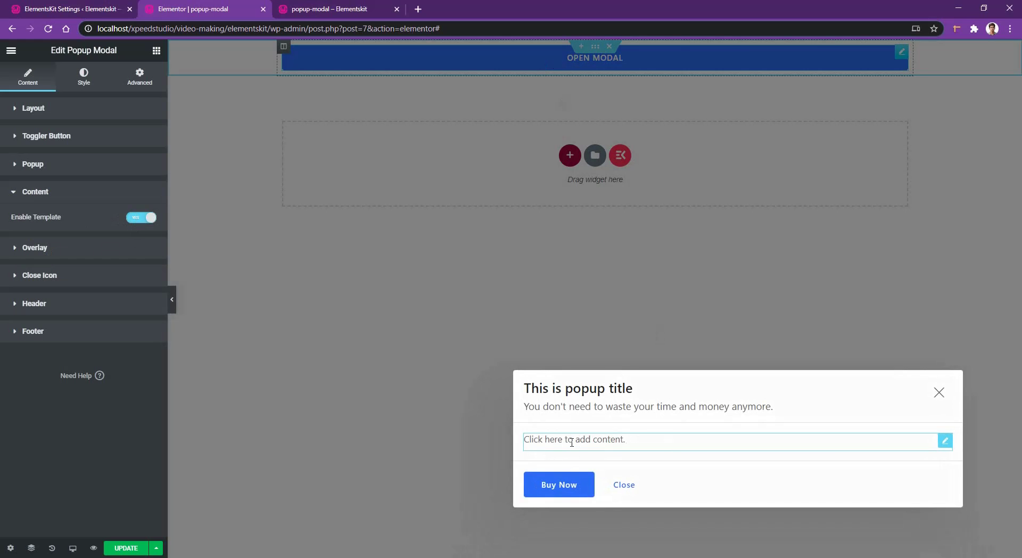
Step: Insert the ElementsKit Sections > Call to Action 'Landing Page' template into the popup's content area
{"action": "left_click", "coordinate": [945, 440]}
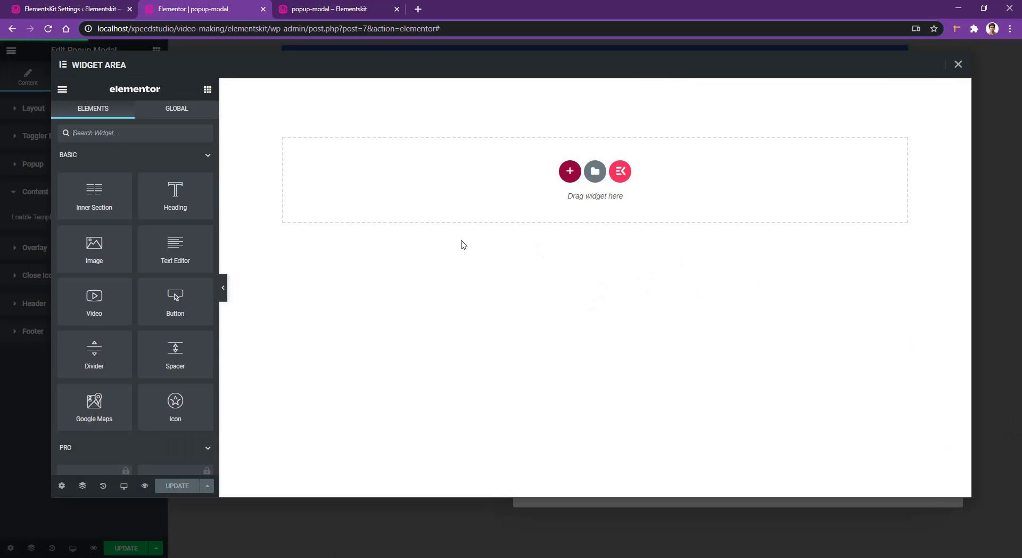
{"action": "left_click", "coordinate": [619, 172]}
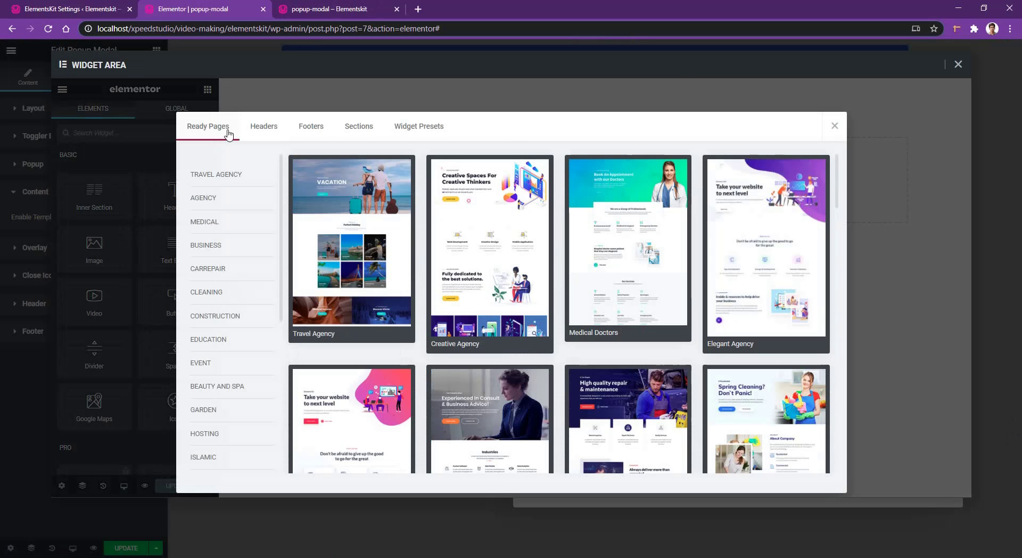
{"action": "left_click", "coordinate": [359, 128]}
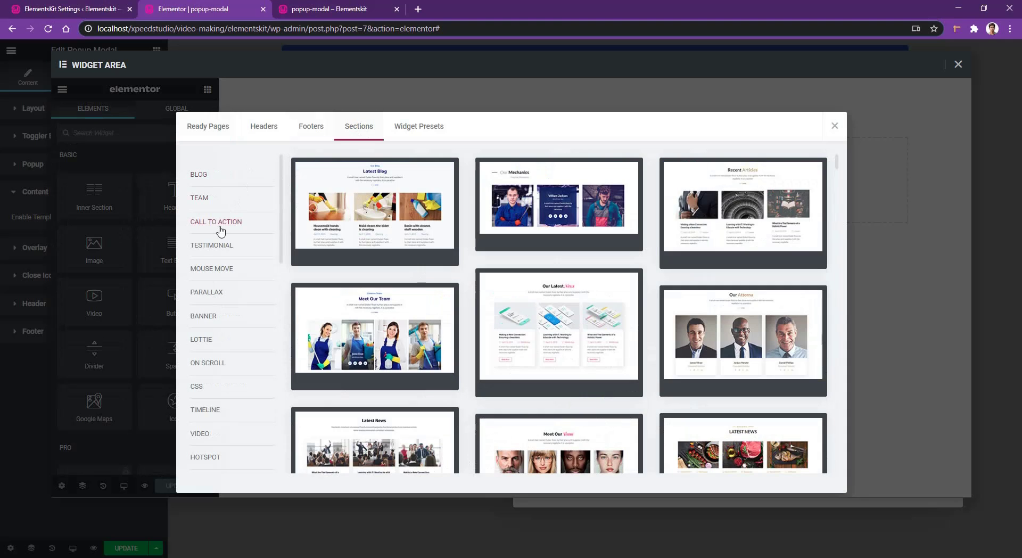
{"action": "left_click", "coordinate": [221, 231]}
{"action": "scroll", "coordinate": [582, 358], "scroll_direction": "down", "scroll_amount": 1}
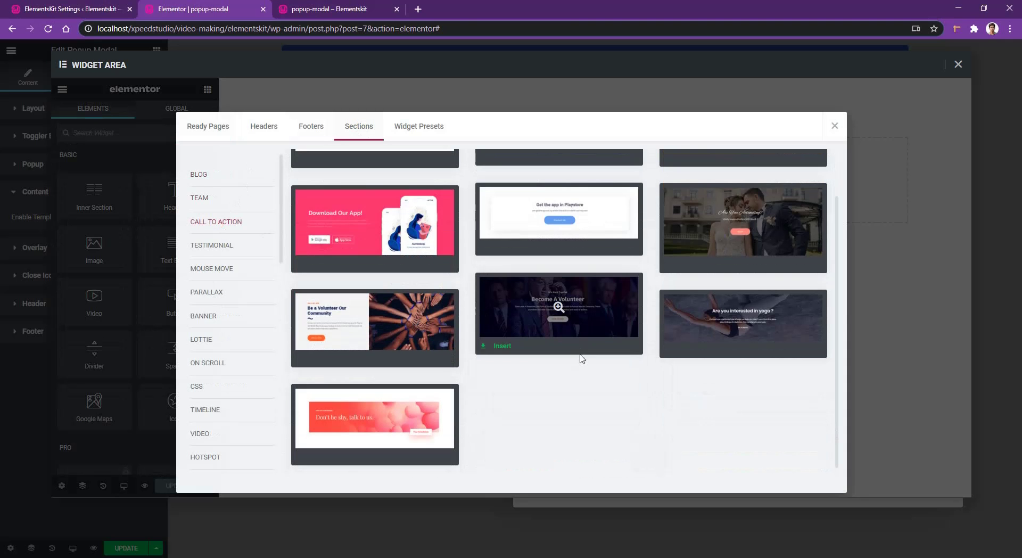
{"action": "scroll", "coordinate": [582, 359], "scroll_direction": "up", "scroll_amount": 1}
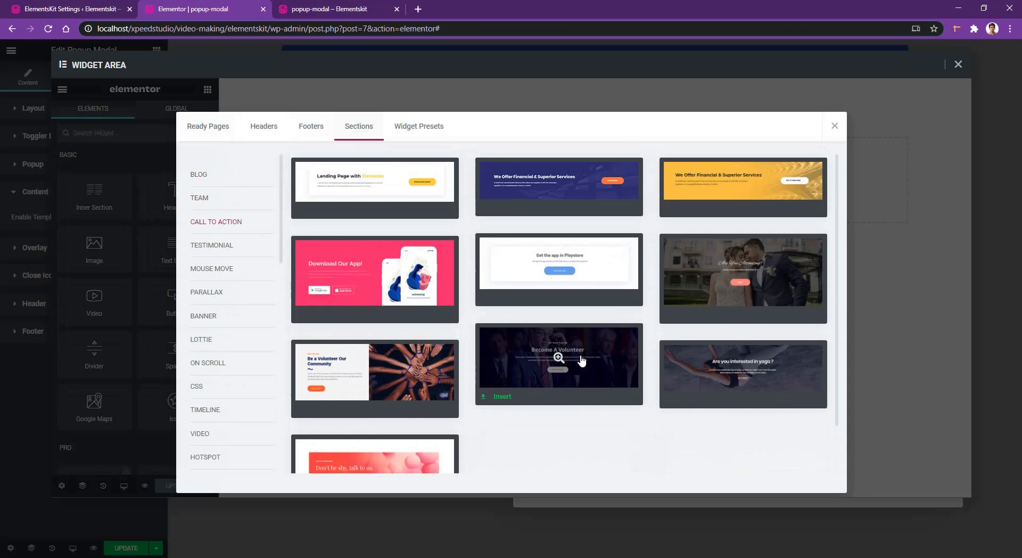
{"action": "left_click", "coordinate": [355, 188]}
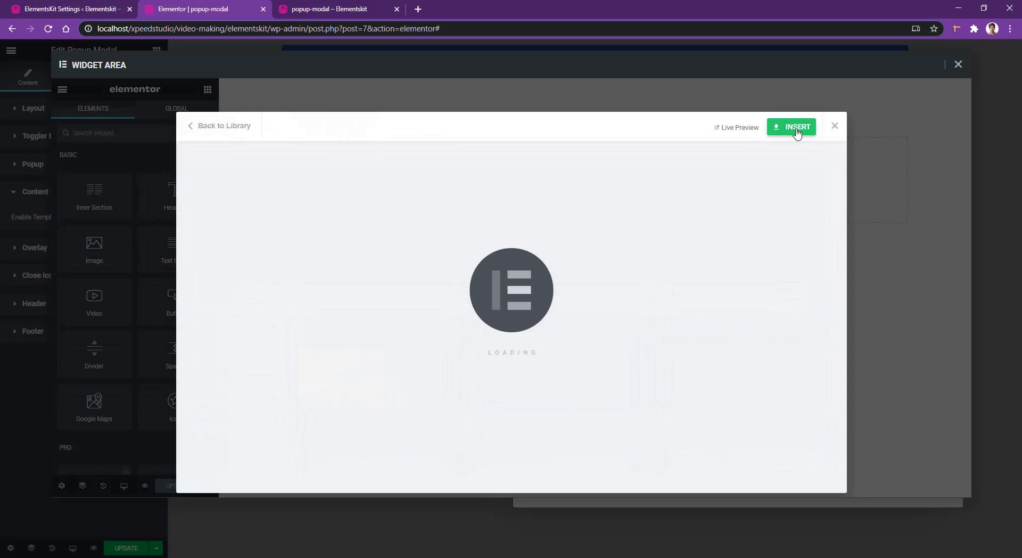
{"action": "left_click", "coordinate": [796, 130]}
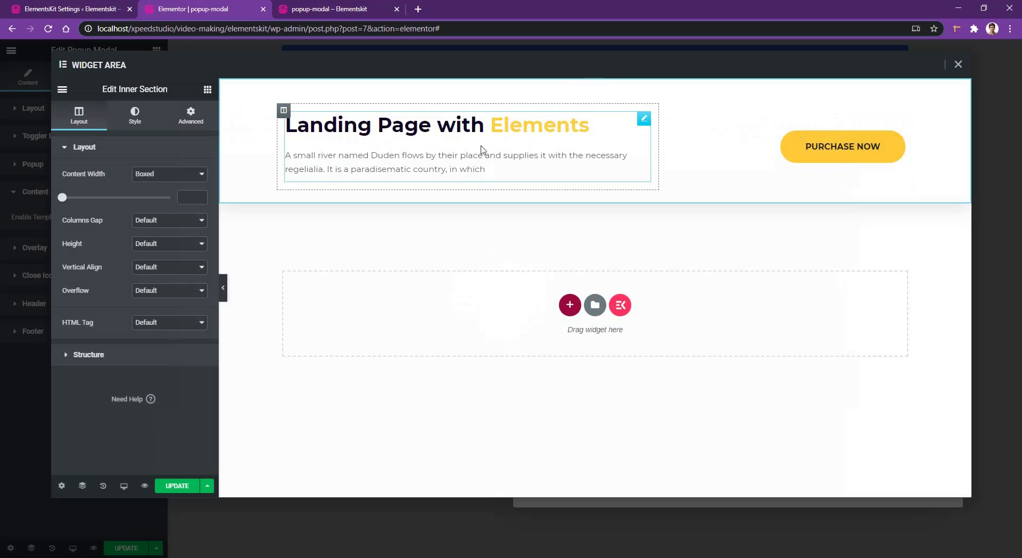
Step: Change the call-to-action heading text to 'Get the opportunity'
{"action": "left_click", "coordinate": [507, 123]}
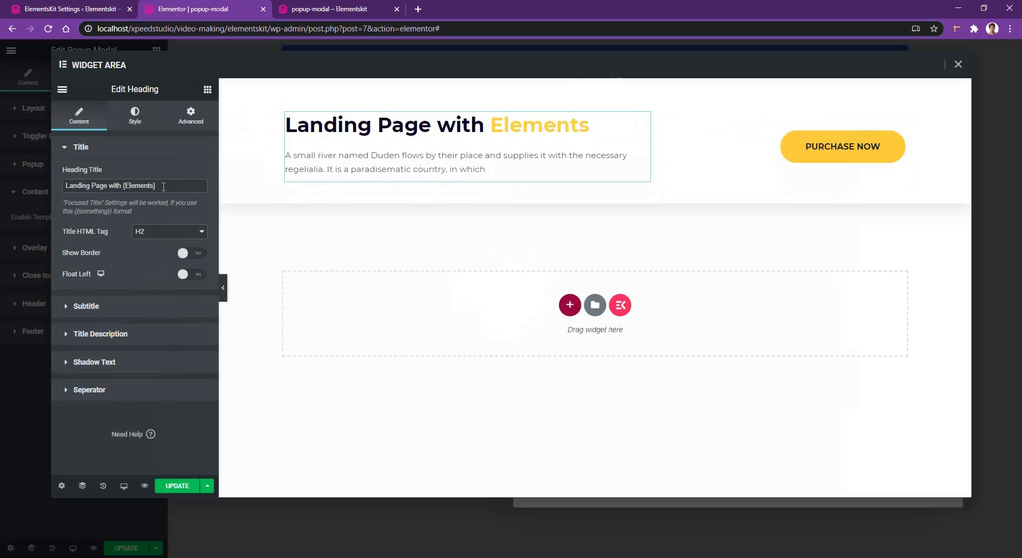
{"action": "left_click_drag", "start_coordinate": [163, 185], "coordinate": [1, 187]}
{"action": "type", "text": "Gd"}
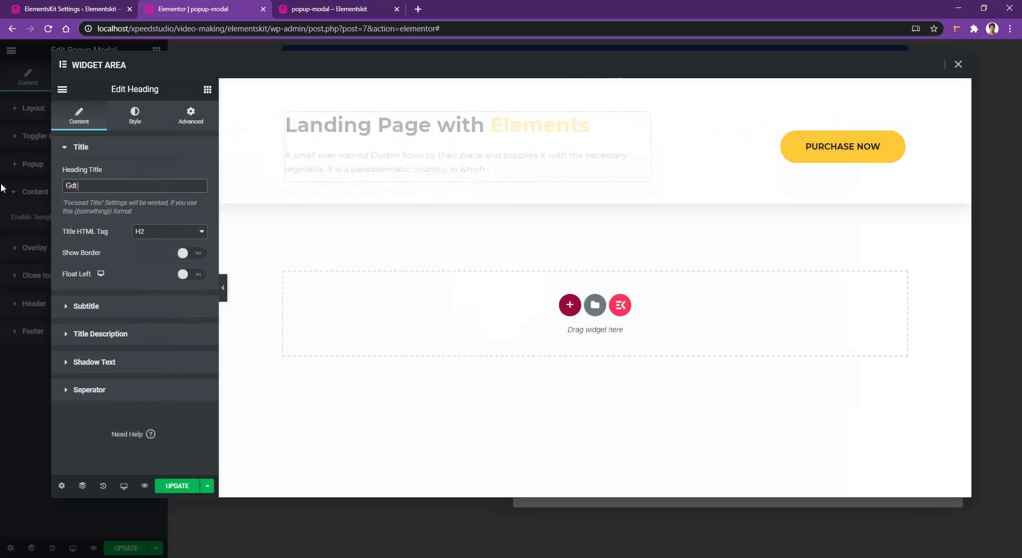
{"action": "type", "text": "t"}
{"action": "key", "text": "BackSpace"}
{"action": "key", "text": "BackSpace"}
{"action": "type", "text": "et the "}
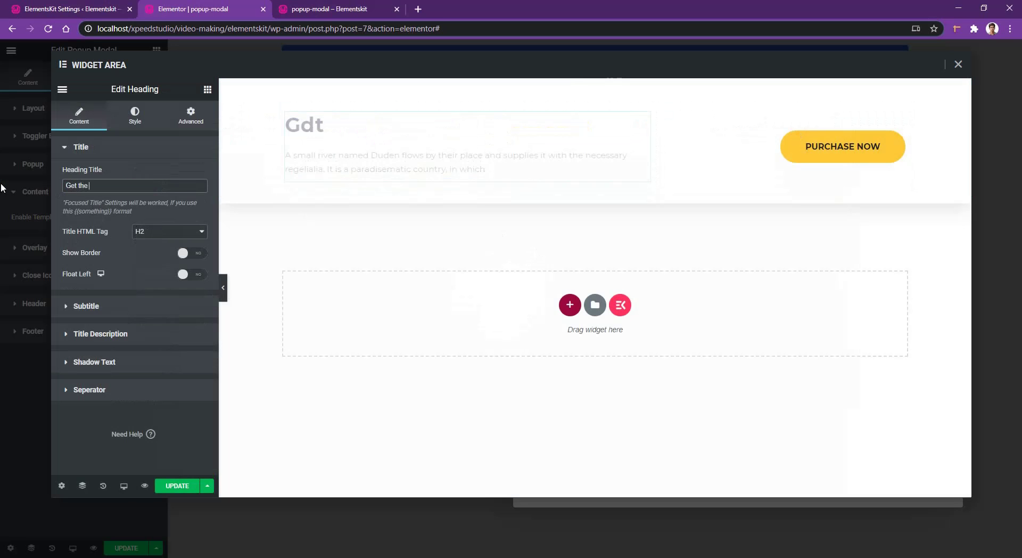
{"action": "type", "text": "opportunity"}
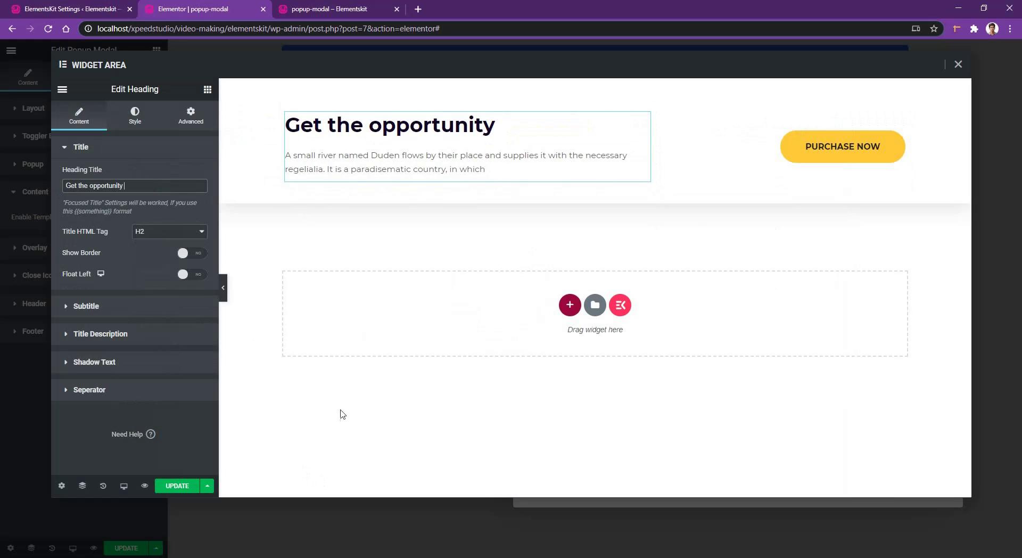
Step: Check the inner section's background and border settings, then save with UPDATE and close the Widget Area editor
{"action": "right_click", "coordinate": [628, 89]}
{"action": "left_click", "coordinate": [665, 221]}
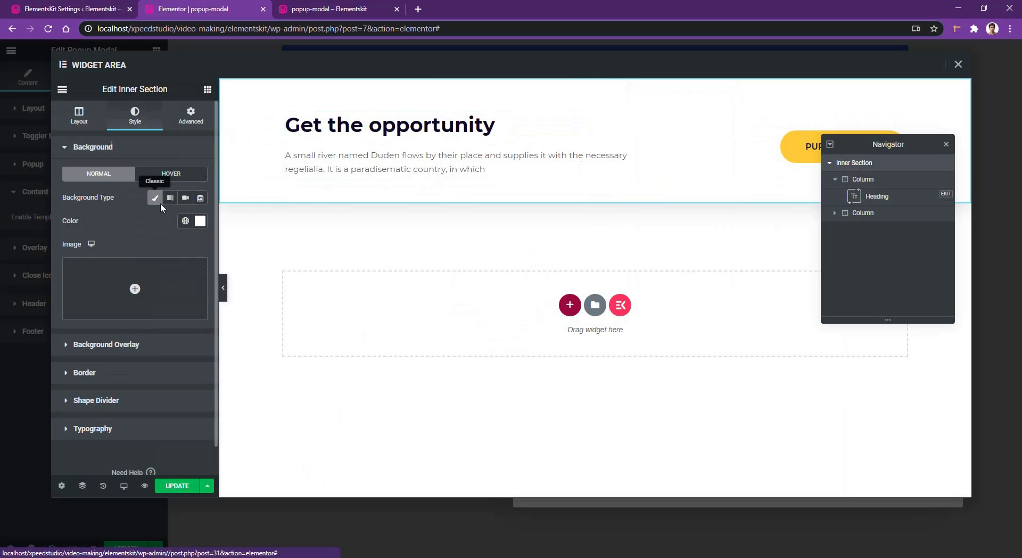
{"action": "left_click", "coordinate": [120, 373]}
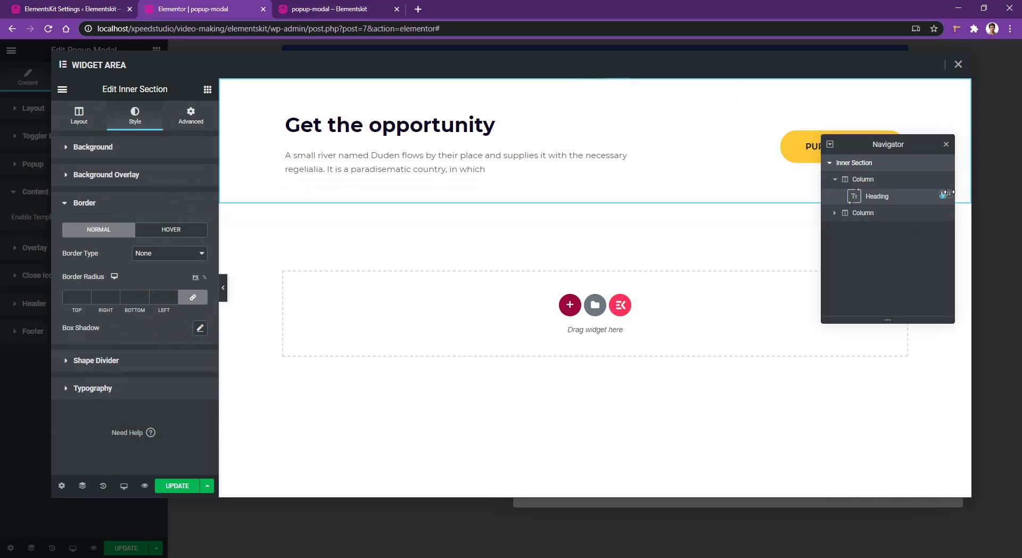
{"action": "left_click", "coordinate": [945, 145]}
{"action": "left_click", "coordinate": [177, 485]}
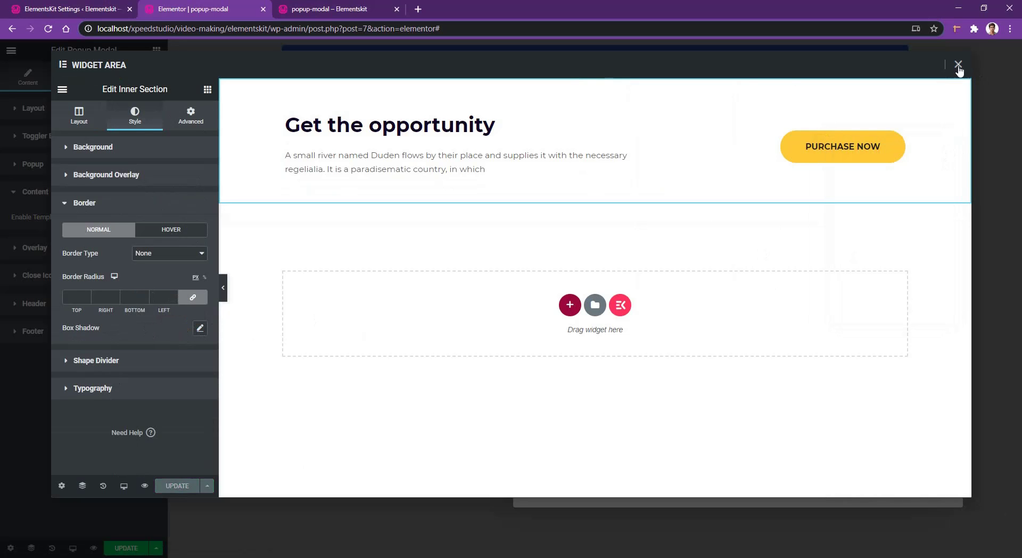
{"action": "left_click", "coordinate": [958, 64]}
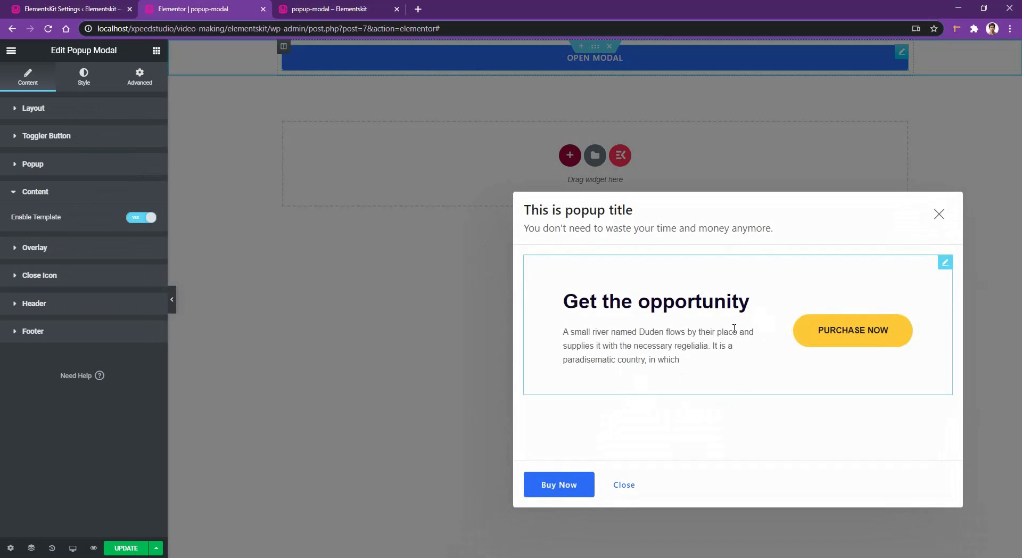
Step: Check the Overlay and Close Icon options, keeping the close icon at Popup Top Right, then expand Header
{"action": "left_click", "coordinate": [36, 247]}
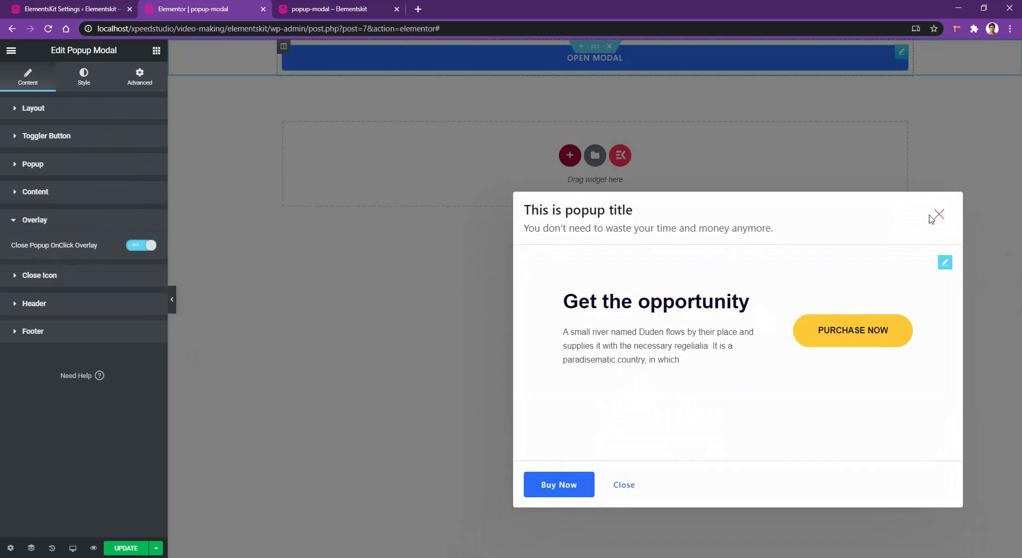
{"action": "left_click", "coordinate": [52, 275]}
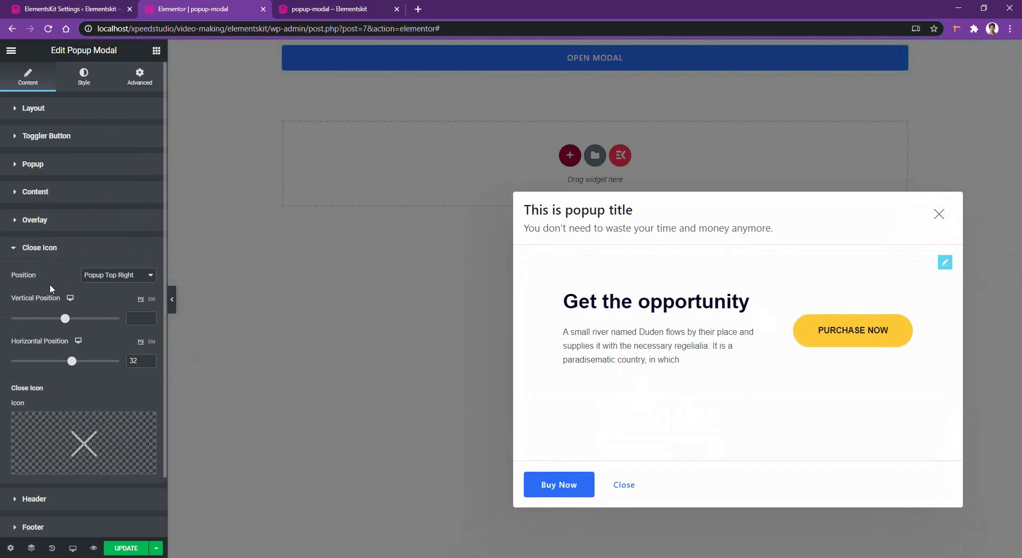
{"action": "left_click", "coordinate": [114, 278]}
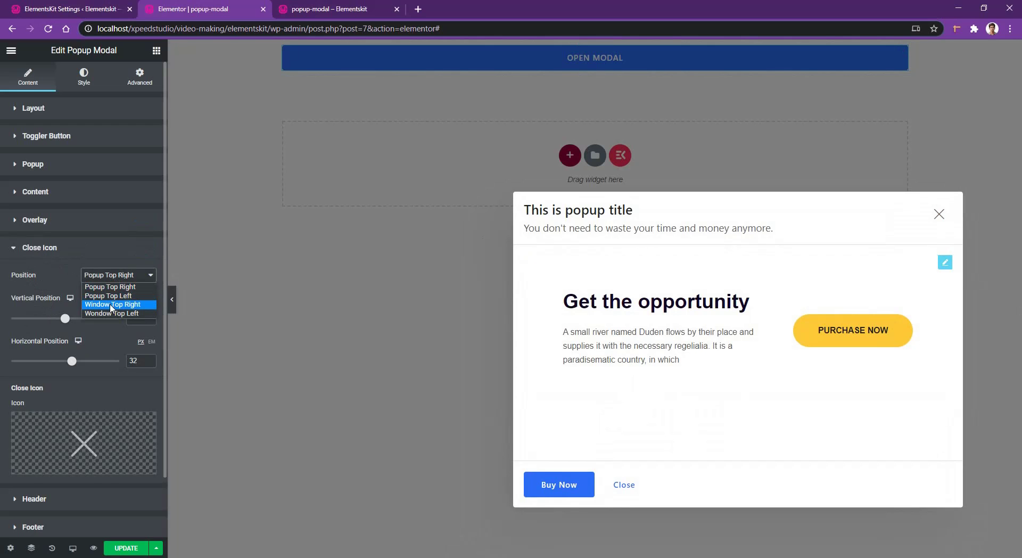
{"action": "left_click", "coordinate": [117, 287]}
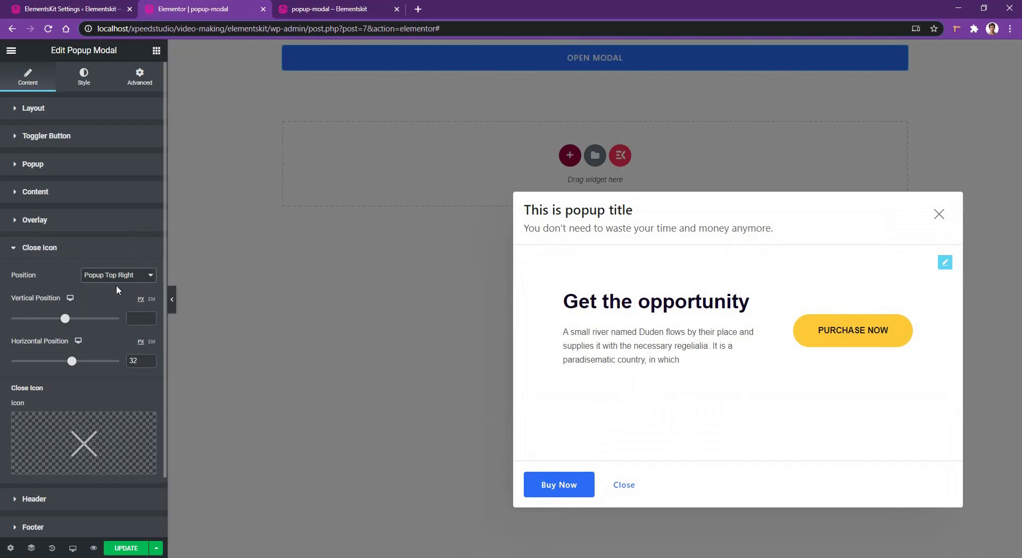
{"action": "scroll", "coordinate": [53, 351], "scroll_direction": "down", "scroll_amount": 1}
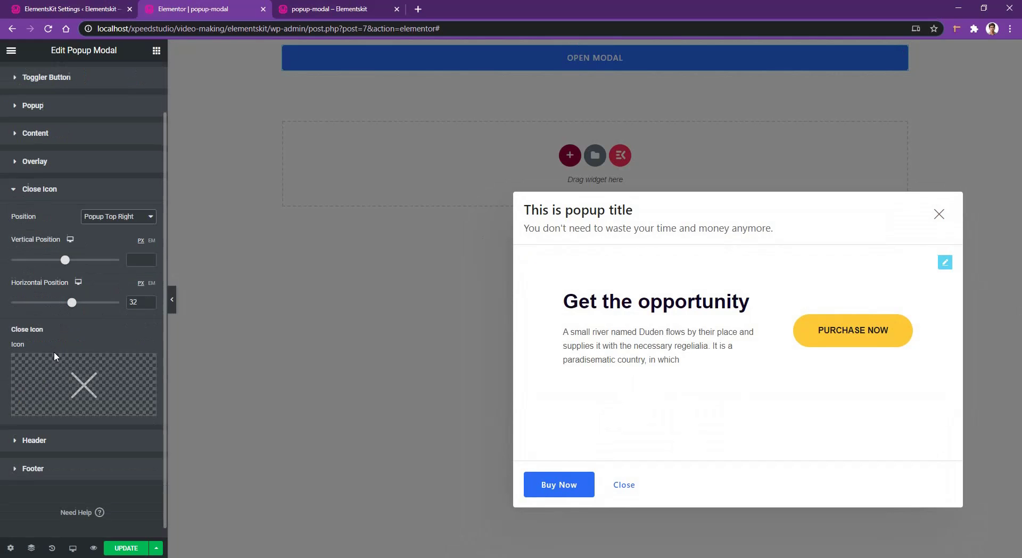
{"action": "mouse_move", "coordinate": [51, 401]}
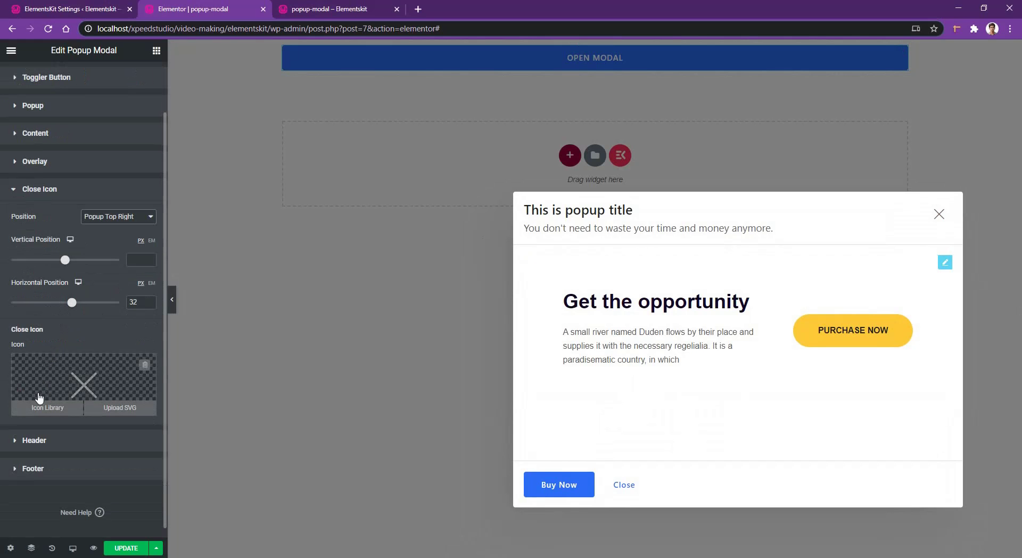
{"action": "scroll", "coordinate": [24, 410], "scroll_direction": "down", "scroll_amount": 1}
{"action": "left_click", "coordinate": [43, 443]}
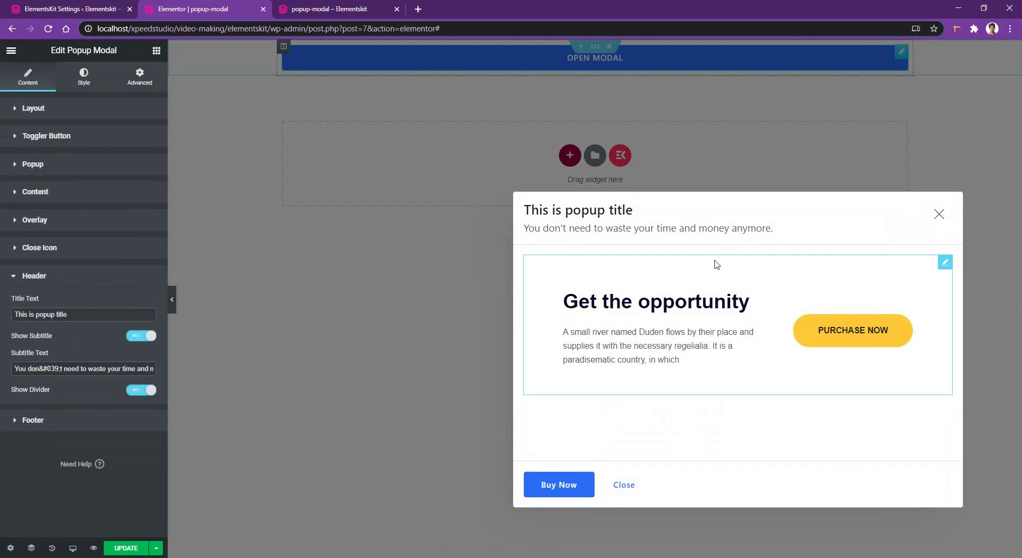
Step: Try the Outlined and Text variants on the footer Buy Now CTA button, then return it to Filled
{"action": "left_click", "coordinate": [107, 420]}
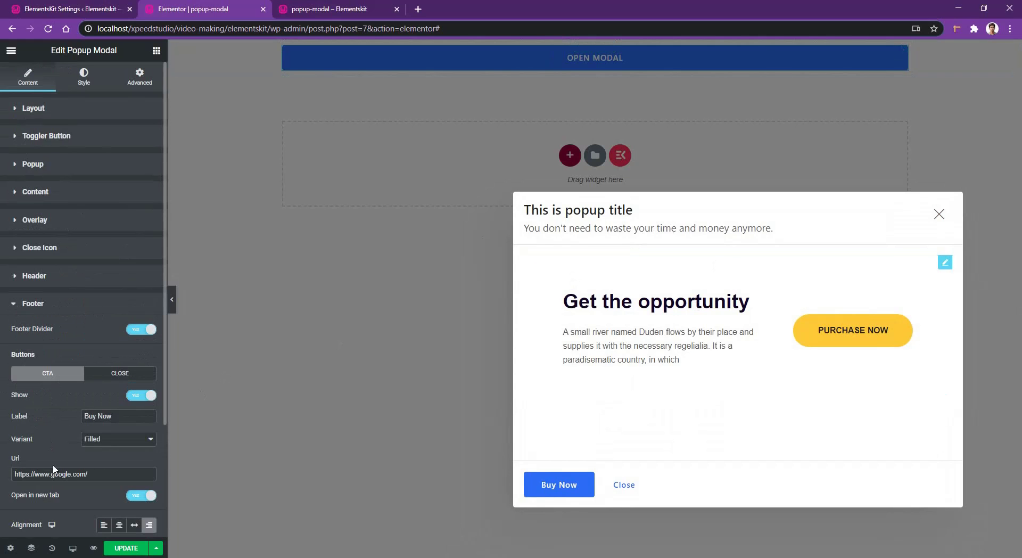
{"action": "scroll", "coordinate": [53, 453], "scroll_direction": "down", "scroll_amount": 3}
{"action": "scroll", "coordinate": [52, 469], "scroll_direction": "up", "scroll_amount": 1}
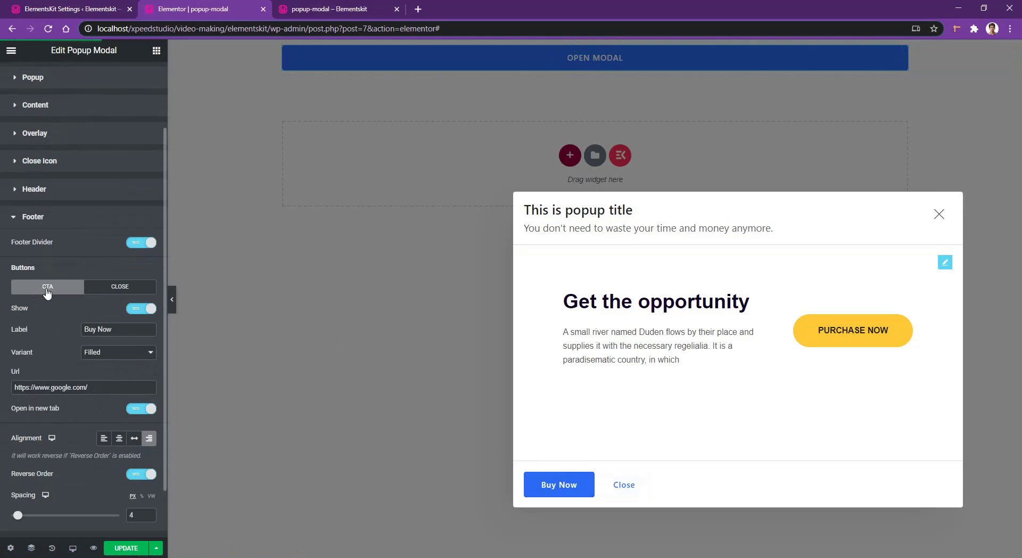
{"action": "scroll", "coordinate": [1, 304], "scroll_direction": "down", "scroll_amount": 1}
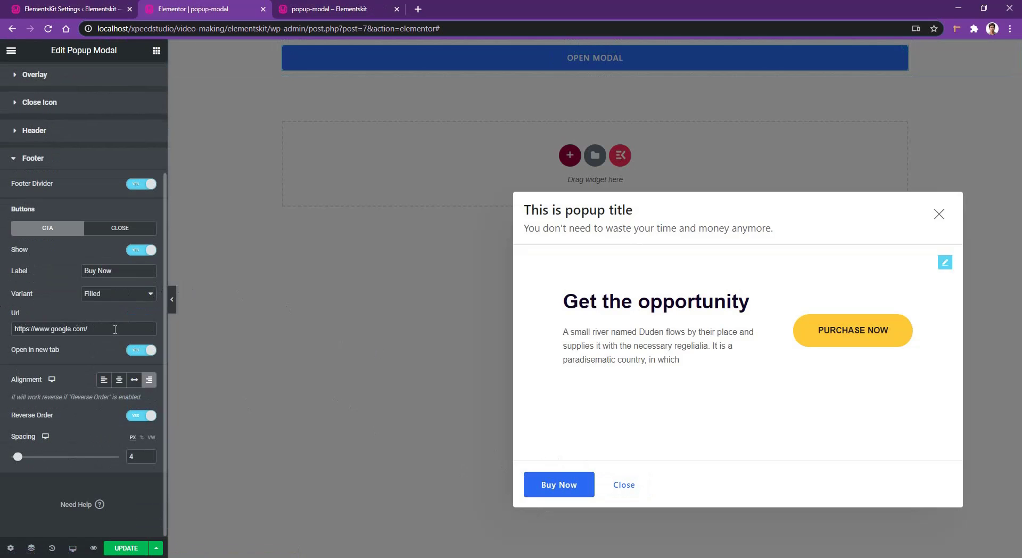
{"action": "triple_click", "coordinate": [18, 324]}
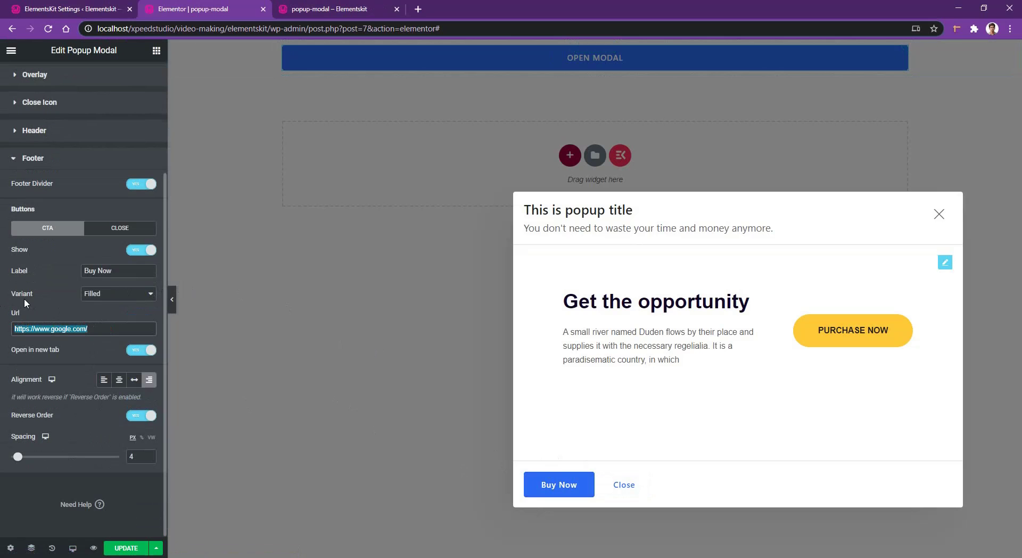
{"action": "left_click", "coordinate": [99, 297]}
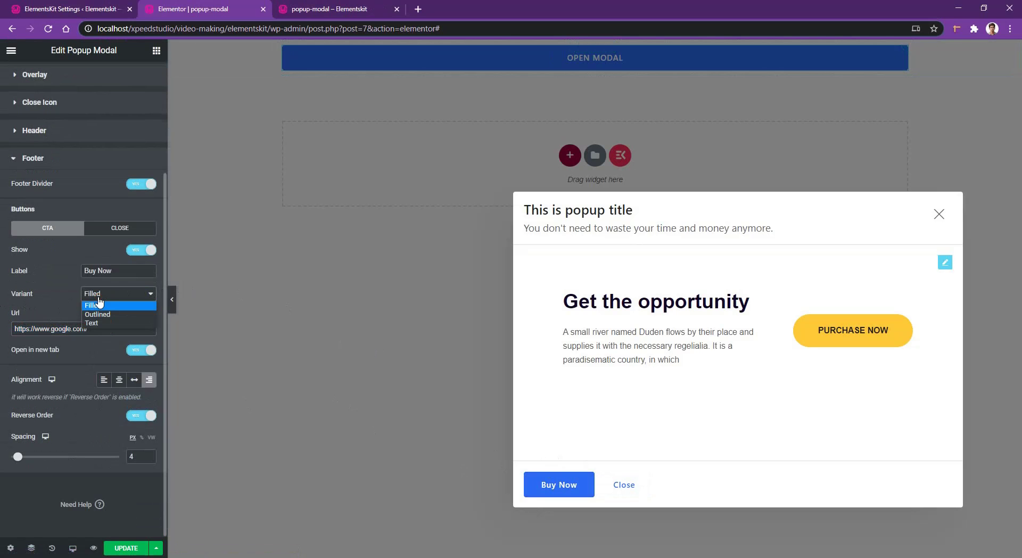
{"action": "left_click", "coordinate": [97, 314]}
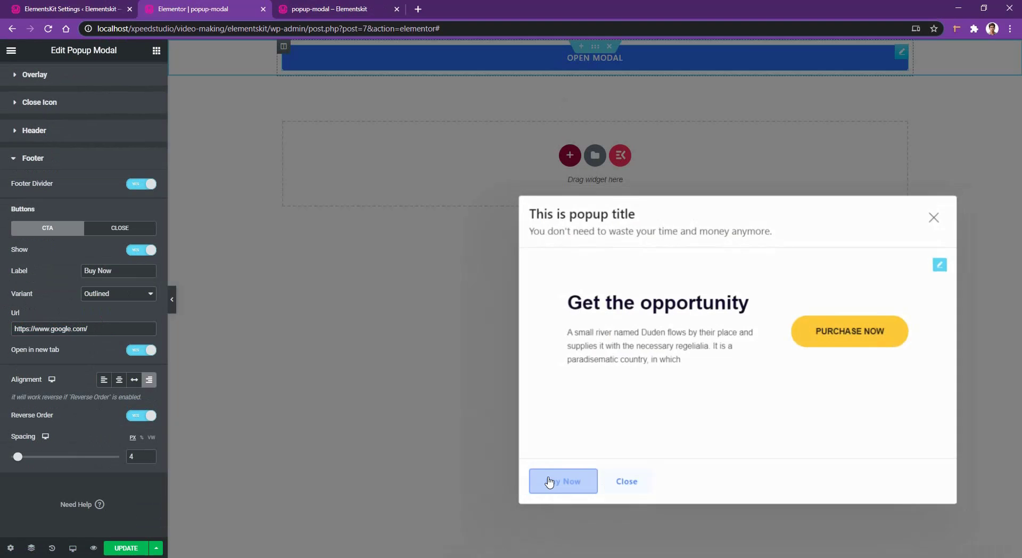
{"action": "left_click", "coordinate": [111, 297]}
{"action": "left_click", "coordinate": [104, 322]}
{"action": "left_click", "coordinate": [104, 297]}
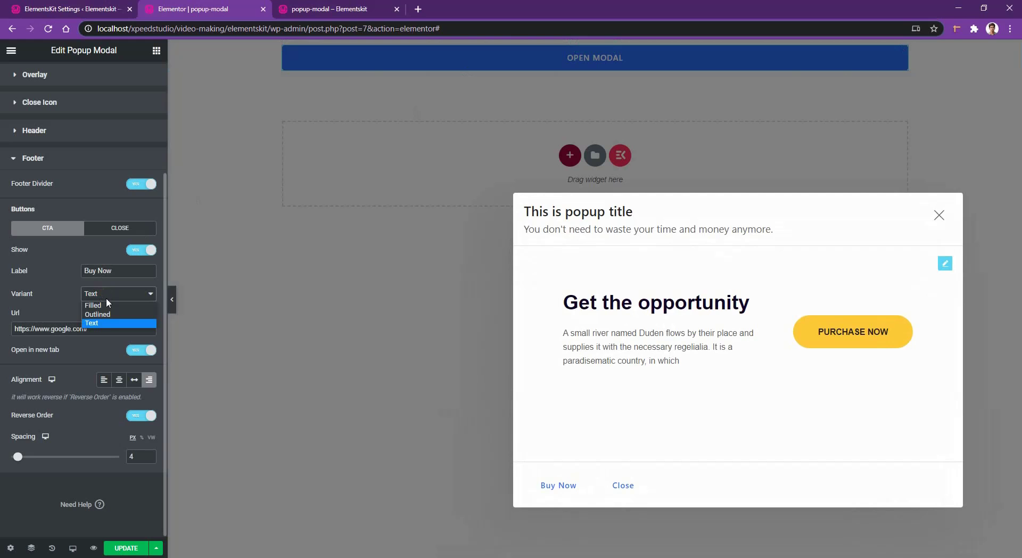
{"action": "left_click", "coordinate": [104, 305]}
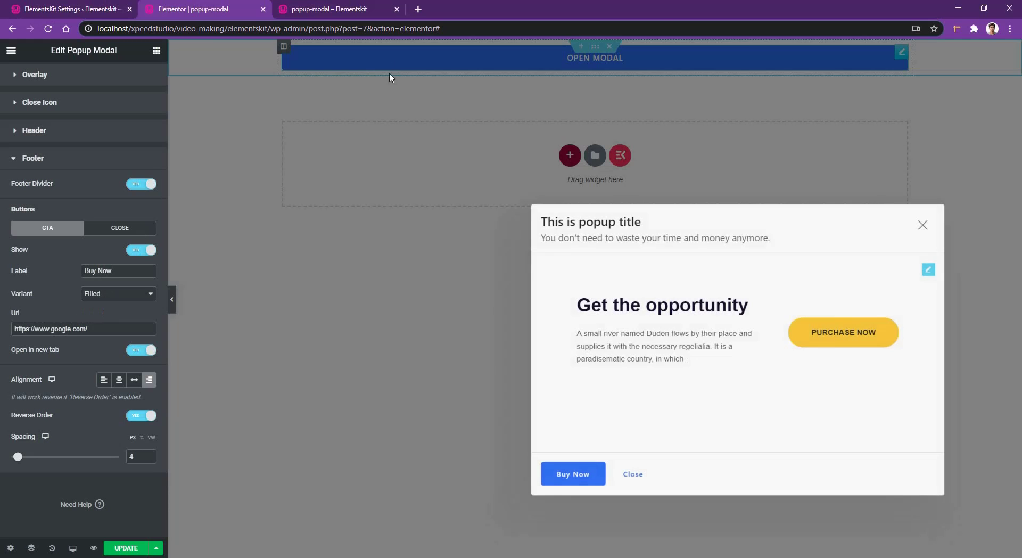
Step: Change the CTA button label from Buy Now to 'Get it Now'
{"action": "left_click", "coordinate": [117, 272]}
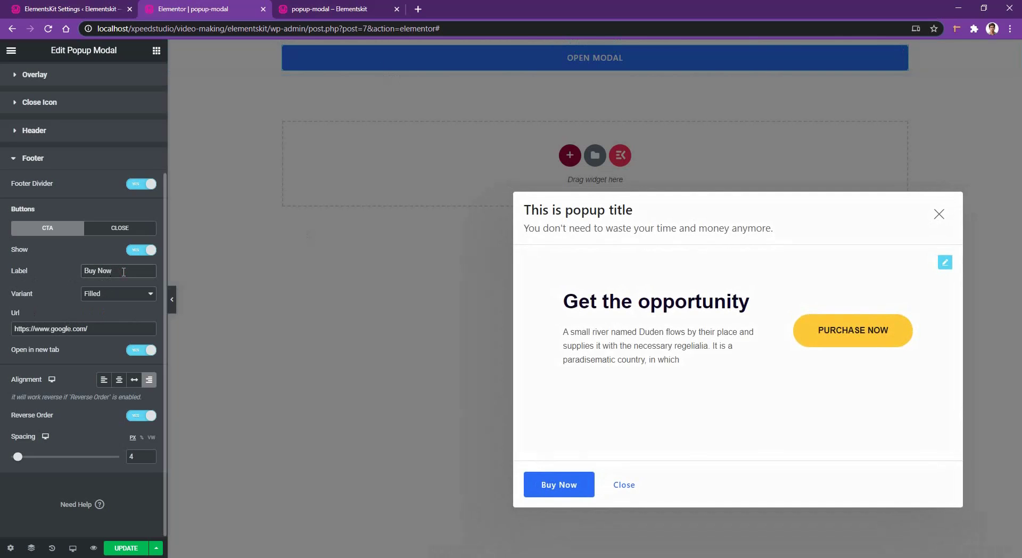
{"action": "key", "text": "ctrl+a"}
{"action": "key", "text": "BackSpace"}
{"action": "type", "text": "Gt"}
{"action": "key", "text": "BackSpace"}
{"action": "type", "text": "e"}
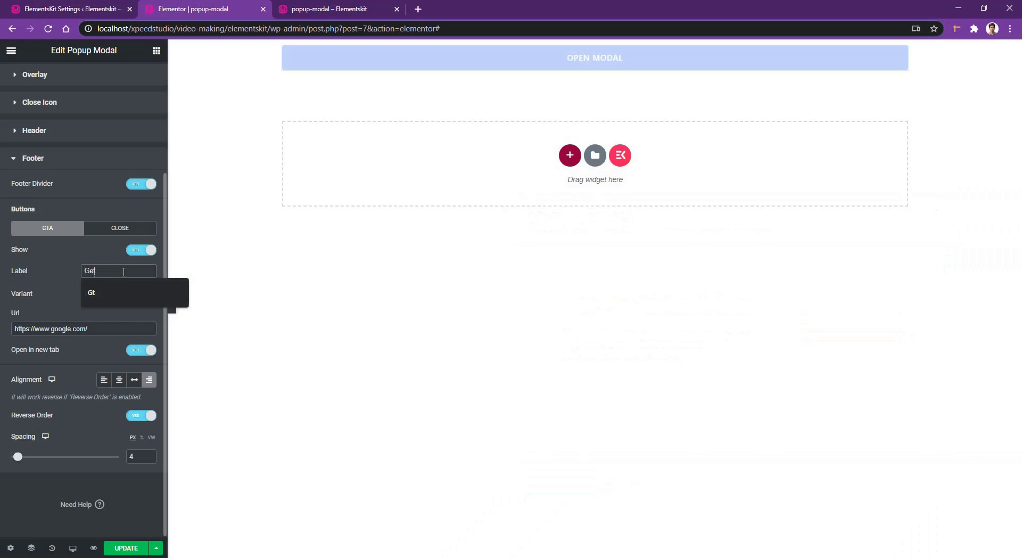
{"action": "type", "text": "t it Now"}
{"action": "scroll", "coordinate": [88, 398], "scroll_direction": "up", "scroll_amount": 1}
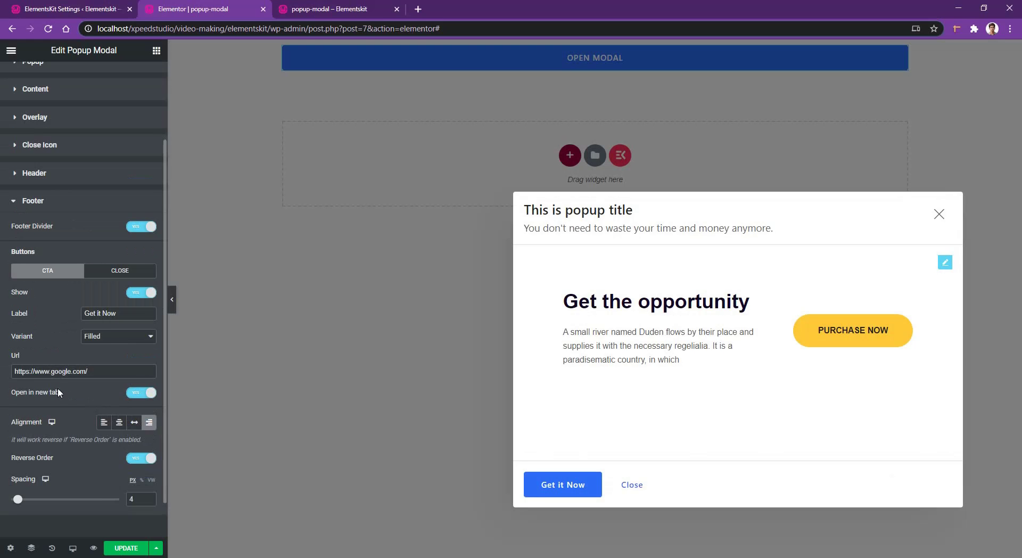
Step: Set the footer button alignment to Space Between and turn off Reverse Order so Close sits left
{"action": "left_click", "coordinate": [133, 423]}
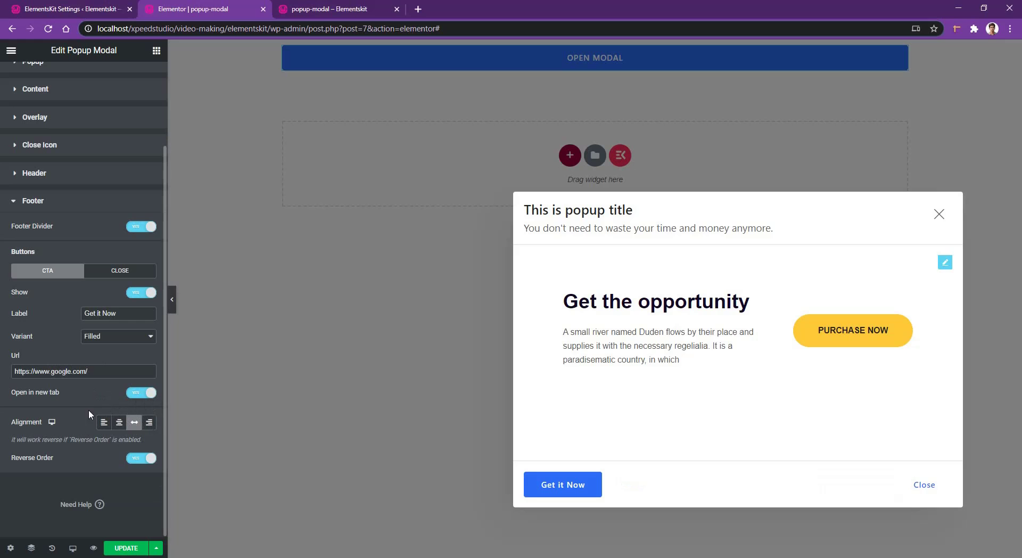
{"action": "left_click", "coordinate": [134, 461]}
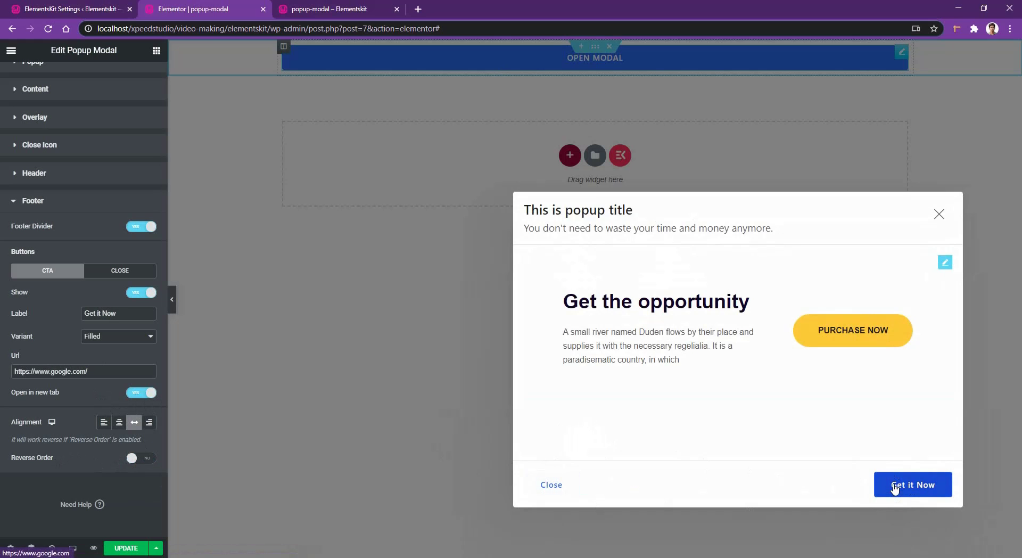
{"action": "left_click", "coordinate": [112, 274]}
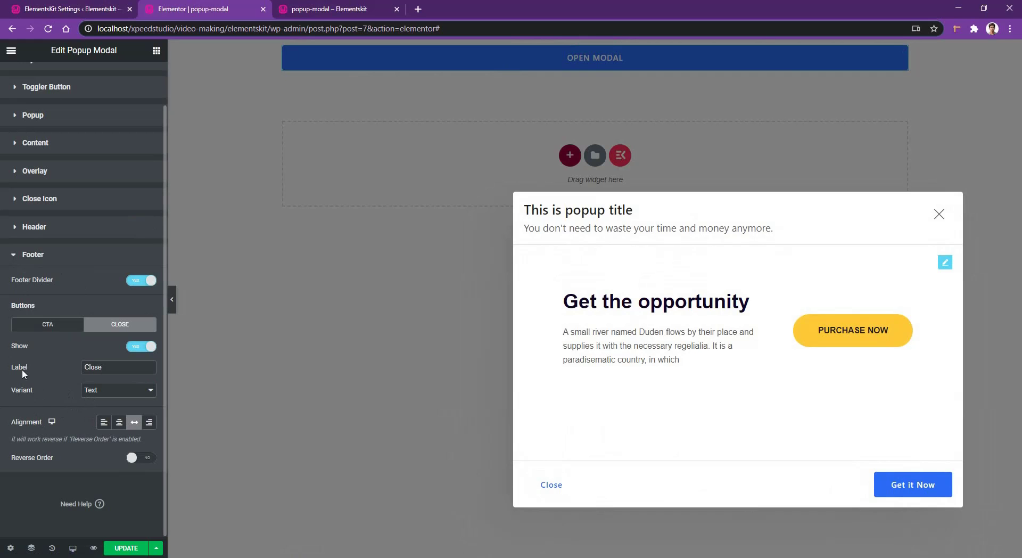
{"action": "scroll", "coordinate": [43, 330], "scroll_direction": "up", "scroll_amount": 1}
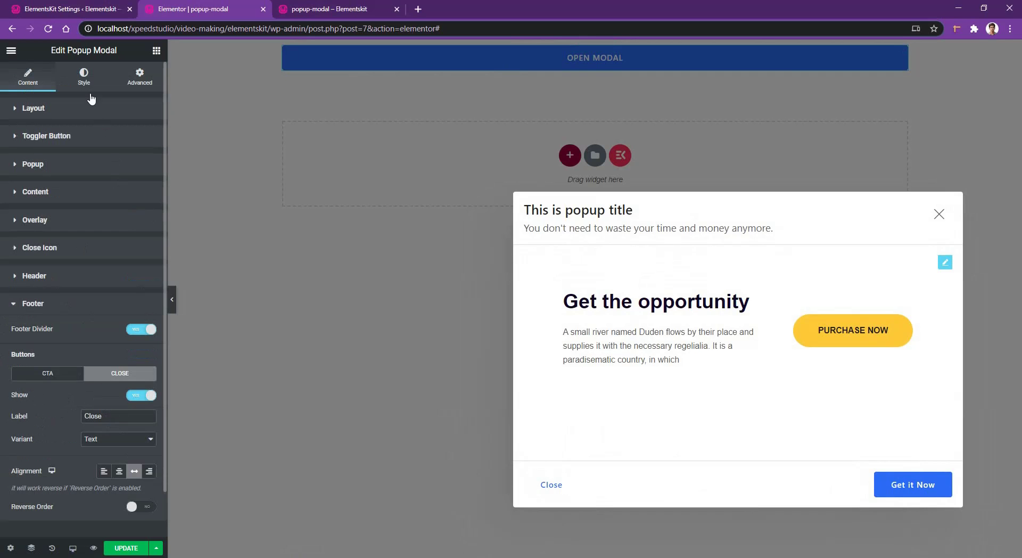
Step: Give the Open Modal toggler button a classic red background
{"action": "left_click", "coordinate": [80, 75]}
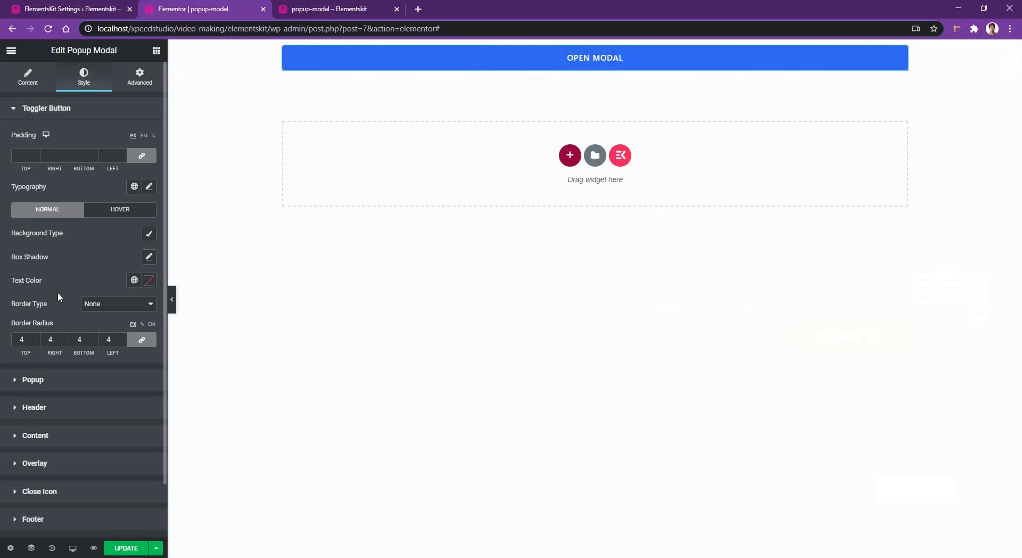
{"action": "left_click", "coordinate": [149, 234]}
{"action": "left_click", "coordinate": [149, 257]}
{"action": "left_click", "coordinate": [149, 290]}
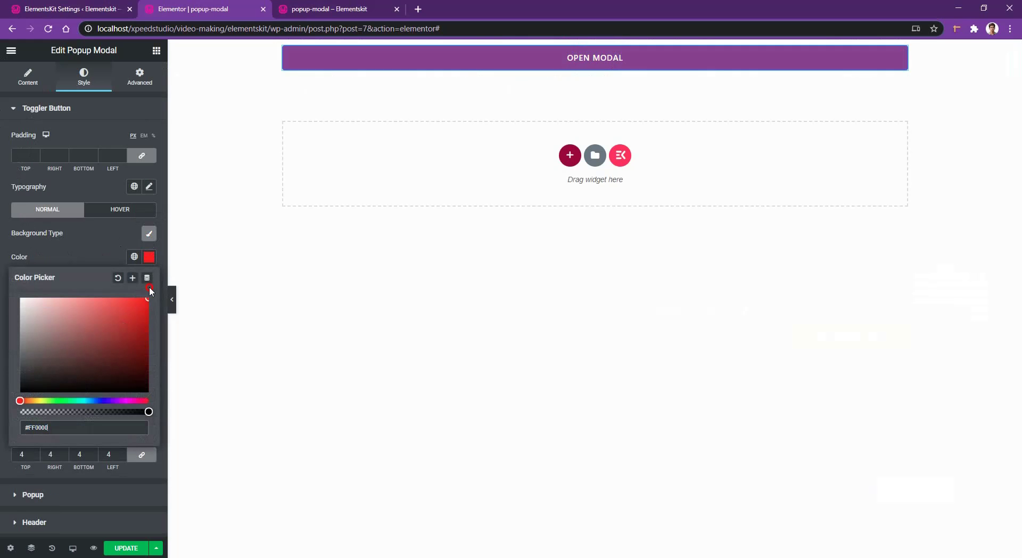
{"action": "left_click", "coordinate": [88, 244]}
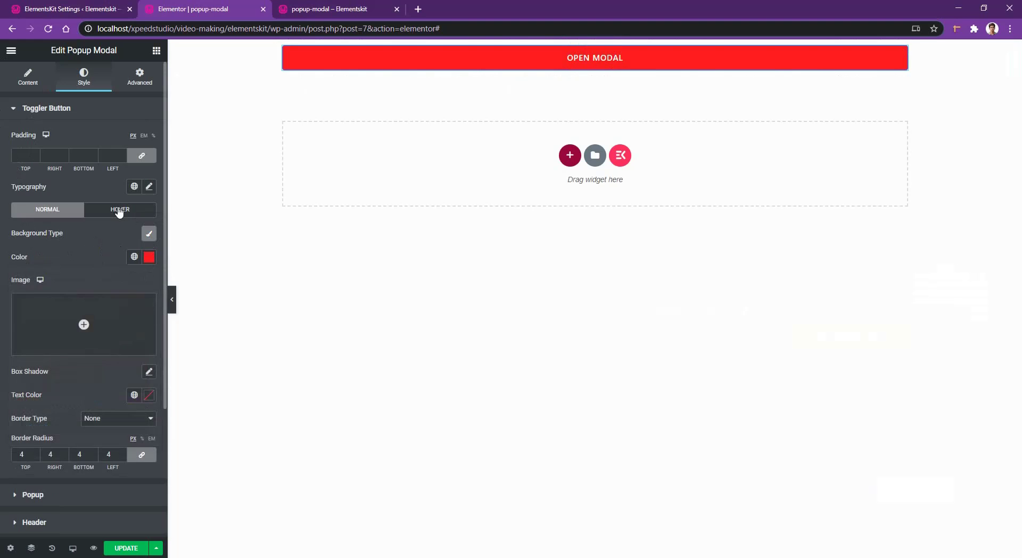
Step: Set the Open Modal button's hover background to classic black
{"action": "left_click", "coordinate": [119, 211]}
{"action": "left_click", "coordinate": [149, 234]}
{"action": "left_click", "coordinate": [149, 256]}
{"action": "left_click", "coordinate": [84, 255]}
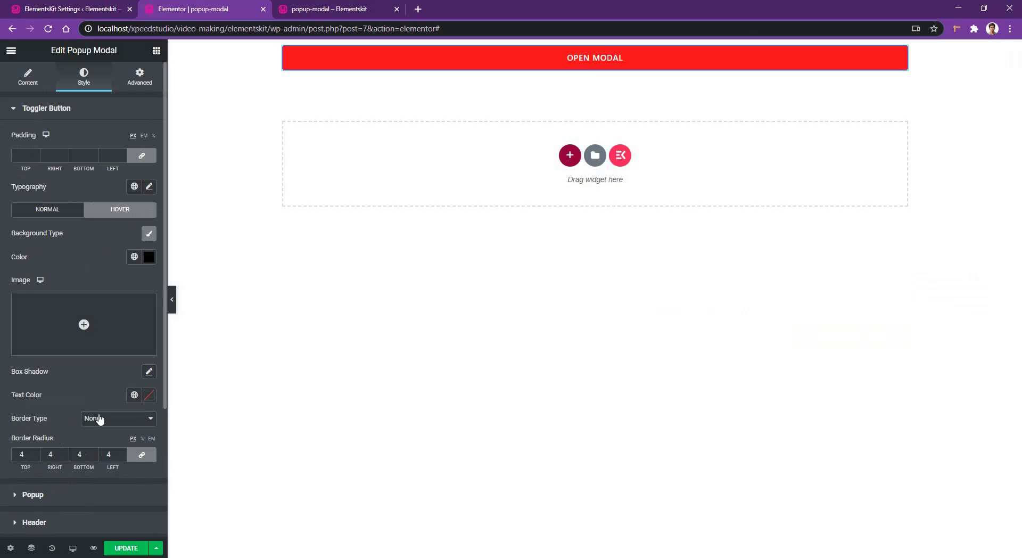
{"action": "scroll", "coordinate": [26, 426], "scroll_direction": "down", "scroll_amount": 2}
{"action": "scroll", "coordinate": [28, 445], "scroll_direction": "down", "scroll_amount": 1}
{"action": "scroll", "coordinate": [45, 465], "scroll_direction": "up", "scroll_amount": 1}
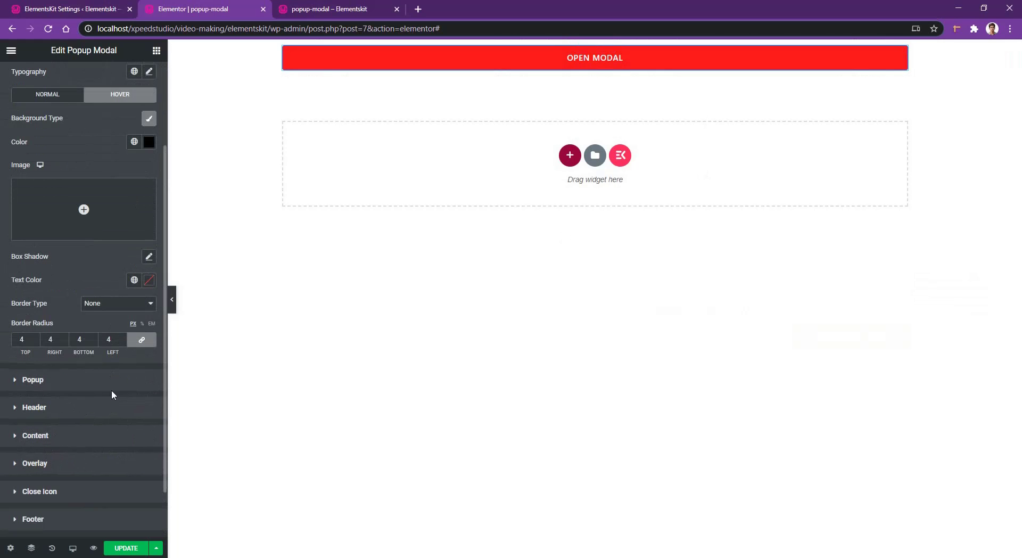
{"action": "left_click", "coordinate": [60, 389]}
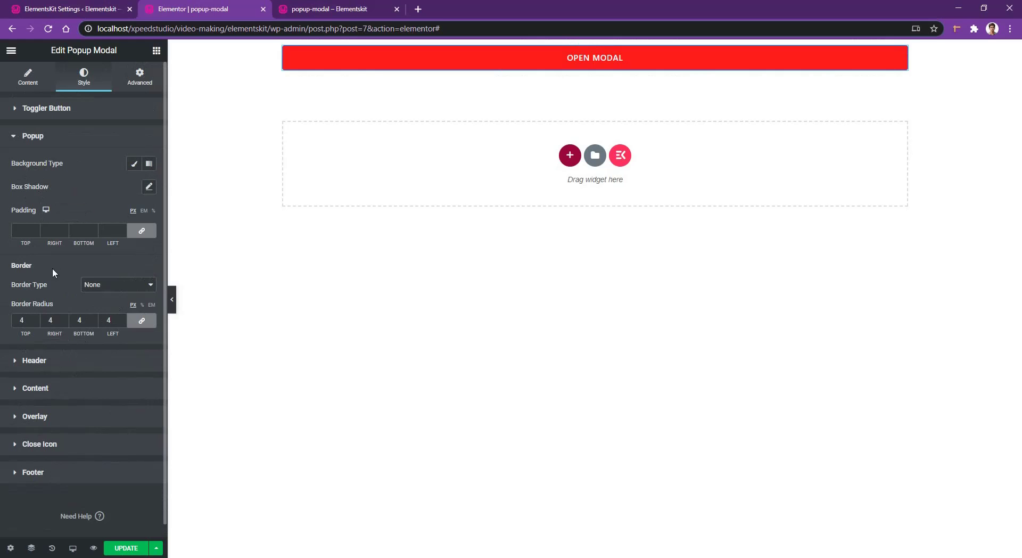
Step: Open the popup preview on the canvas and set the popup content padding to 0
{"action": "left_click", "coordinate": [37, 362]}
{"action": "scroll", "coordinate": [34, 319], "scroll_direction": "down", "scroll_amount": 1}
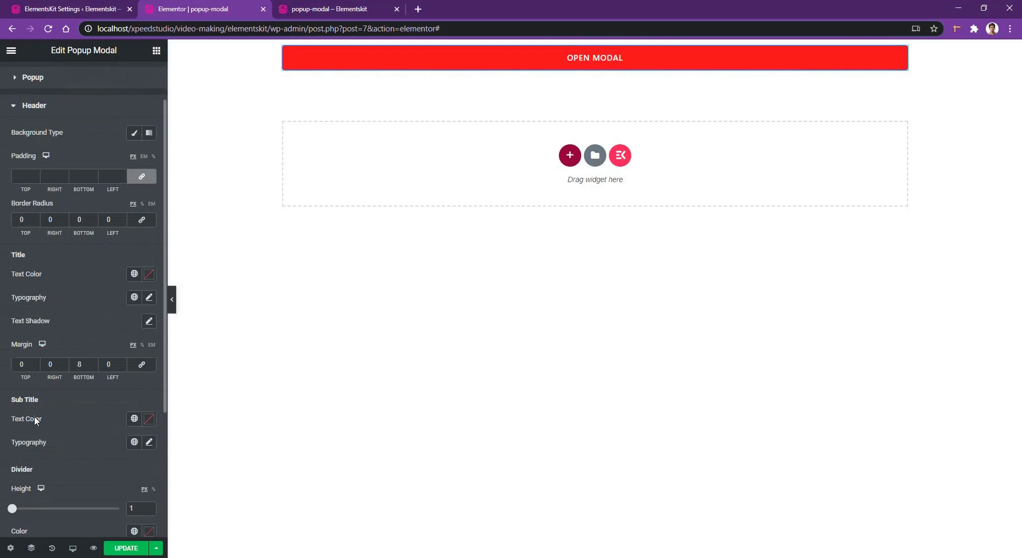
{"action": "scroll", "coordinate": [39, 410], "scroll_direction": "down", "scroll_amount": 3}
{"action": "left_click", "coordinate": [46, 392]}
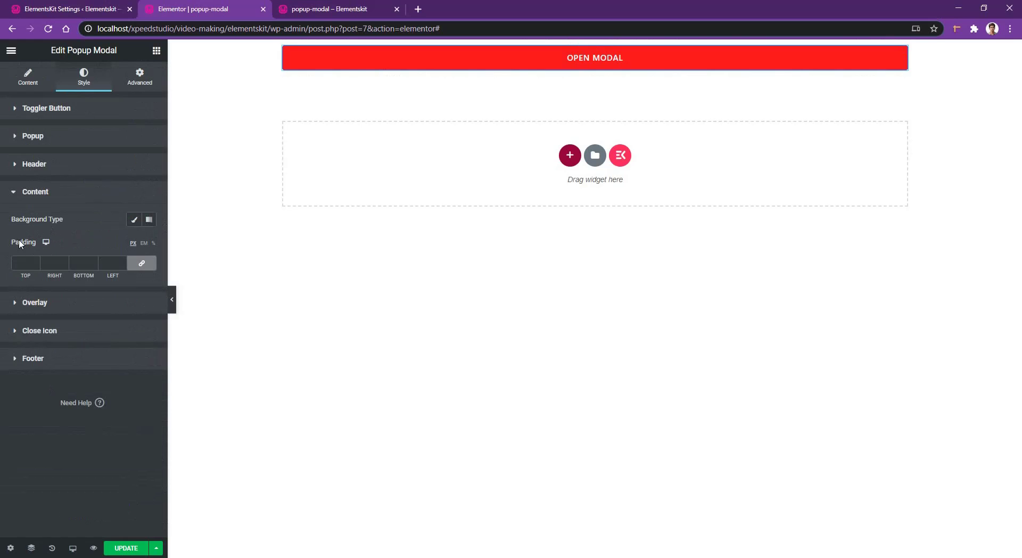
{"action": "left_click", "coordinate": [404, 71]}
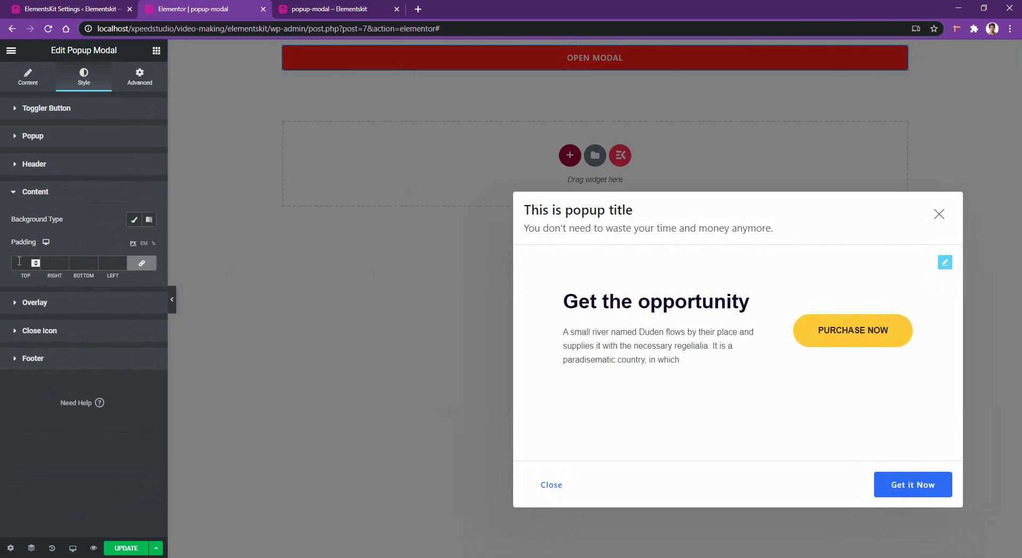
{"action": "type", "text": "0"}
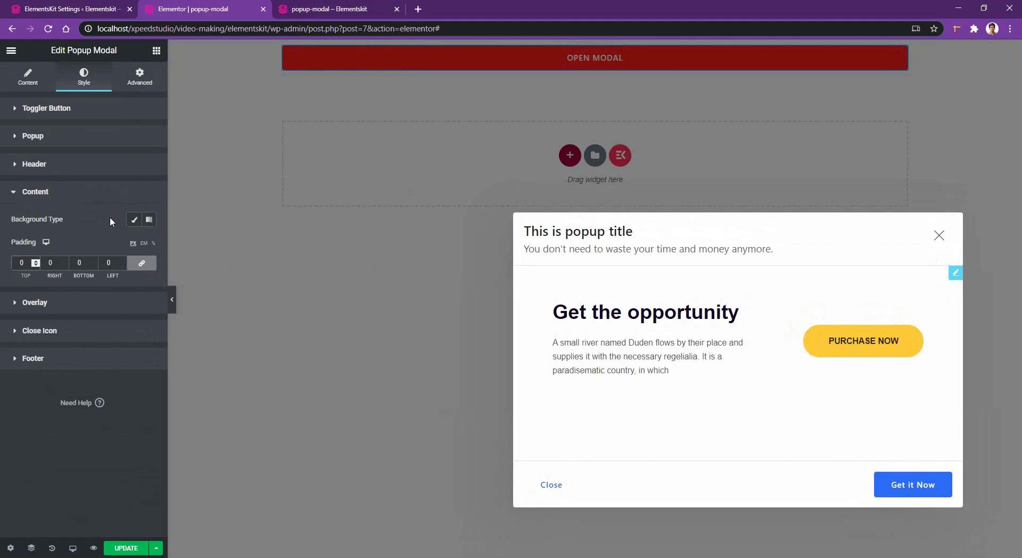
{"action": "left_click", "coordinate": [49, 302]}
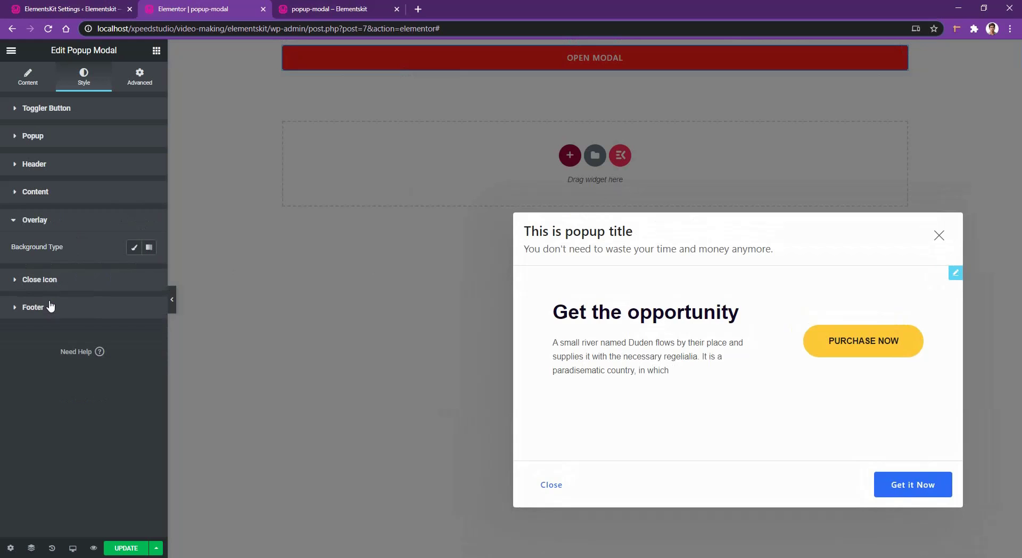
Step: Give the popup overlay a classic translucent red colour (#FB0707, lowered alpha)
{"action": "left_click", "coordinate": [134, 247]}
{"action": "left_click", "coordinate": [149, 271]}
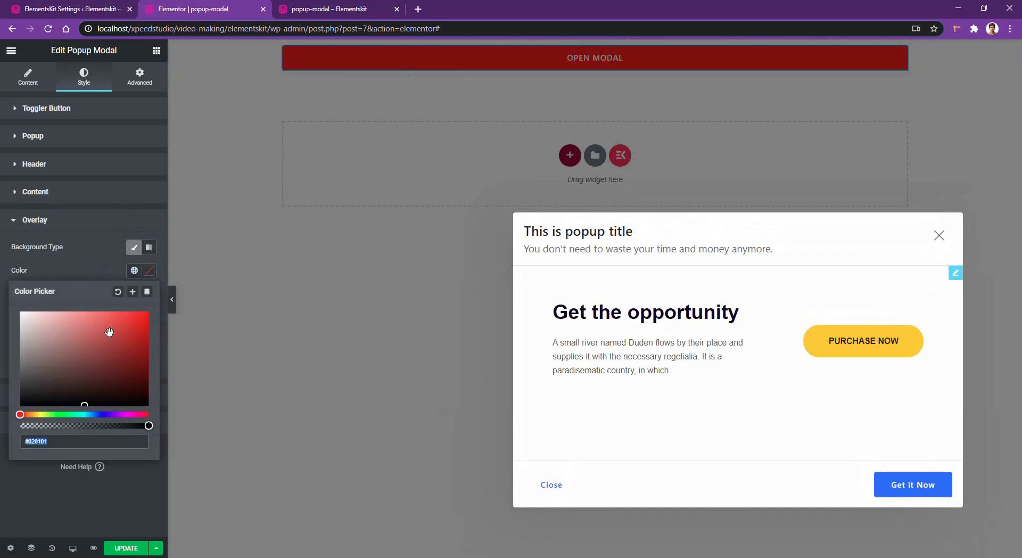
{"action": "left_click", "coordinate": [145, 313]}
{"action": "left_click_drag", "start_coordinate": [149, 425], "coordinate": [74, 424]}
{"action": "left_click", "coordinate": [253, 273]}
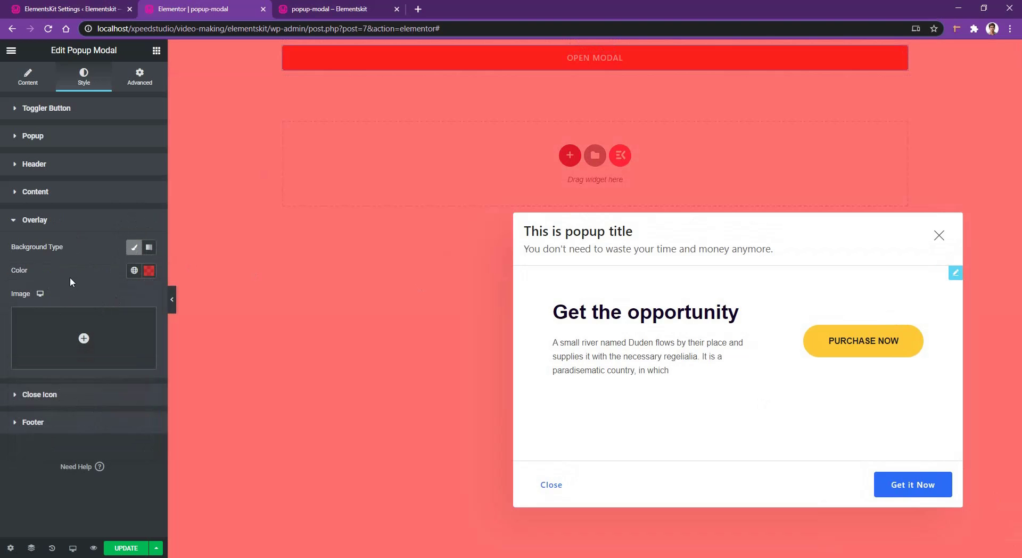
Step: Enlarge the close X to size 40 with icon size 42 and a classic hover background
{"action": "left_click", "coordinate": [51, 398]}
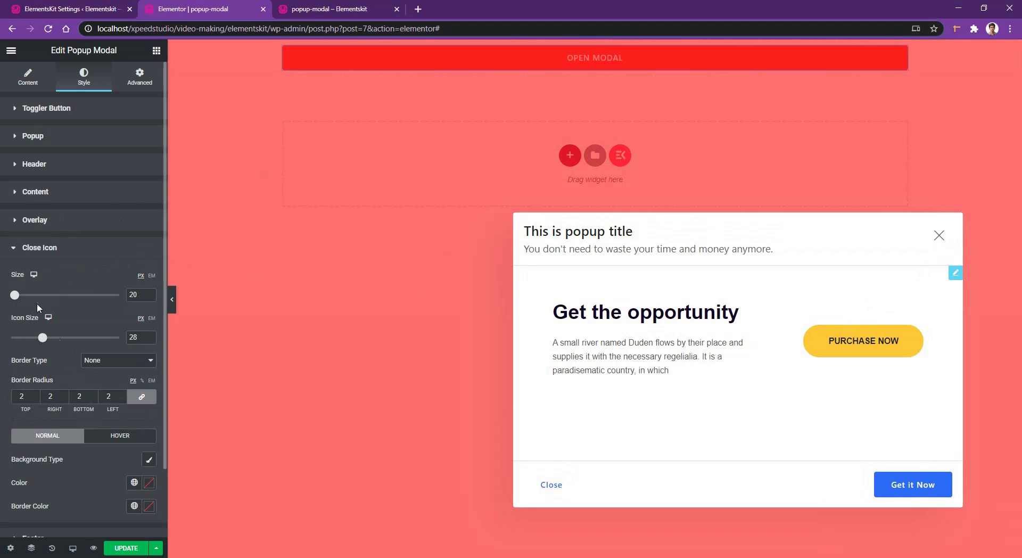
{"action": "mouse_move", "coordinate": [15, 295]}
{"action": "left_mouse_down"}
{"action": "mouse_move", "coordinate": [40, 295]}
{"action": "mouse_move", "coordinate": [23, 296]}
{"action": "left_mouse_up"}
{"action": "left_click_drag", "start_coordinate": [43, 338], "coordinate": [59, 338]}
{"action": "scroll", "coordinate": [39, 404], "scroll_direction": "down", "scroll_amount": 1}
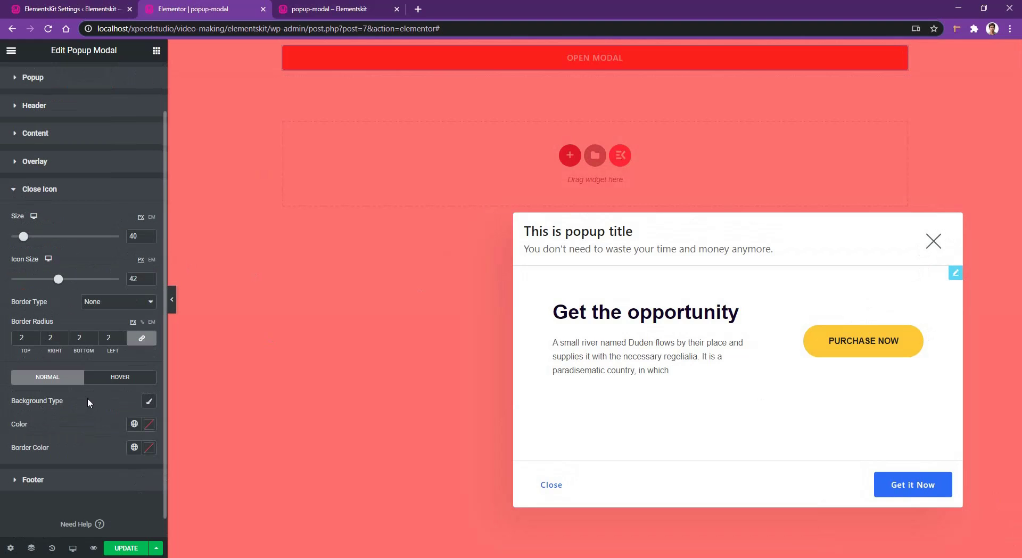
{"action": "left_click", "coordinate": [113, 379]}
{"action": "left_click", "coordinate": [149, 402]}
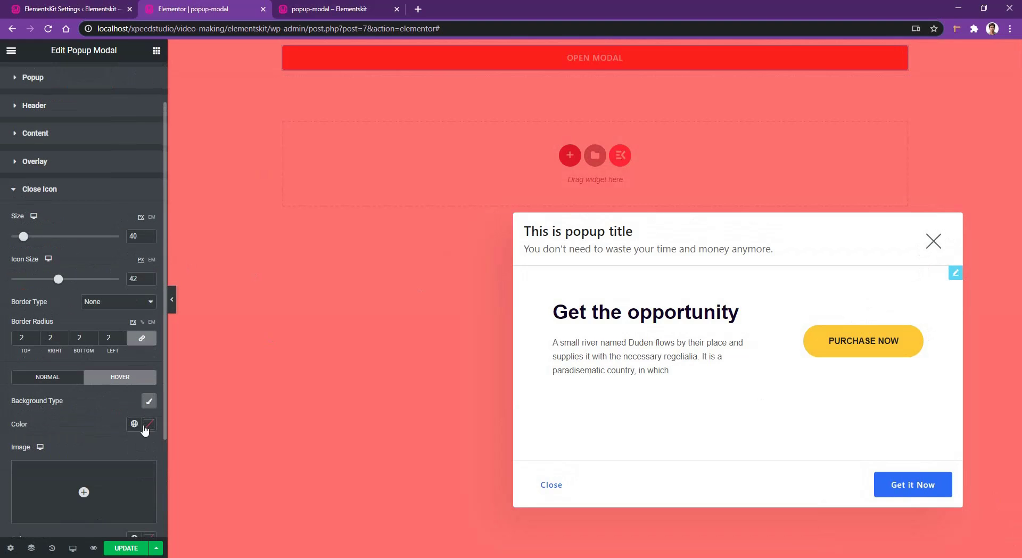
{"action": "scroll", "coordinate": [78, 420], "scroll_direction": "down", "scroll_amount": 2}
{"action": "left_click", "coordinate": [54, 484]}
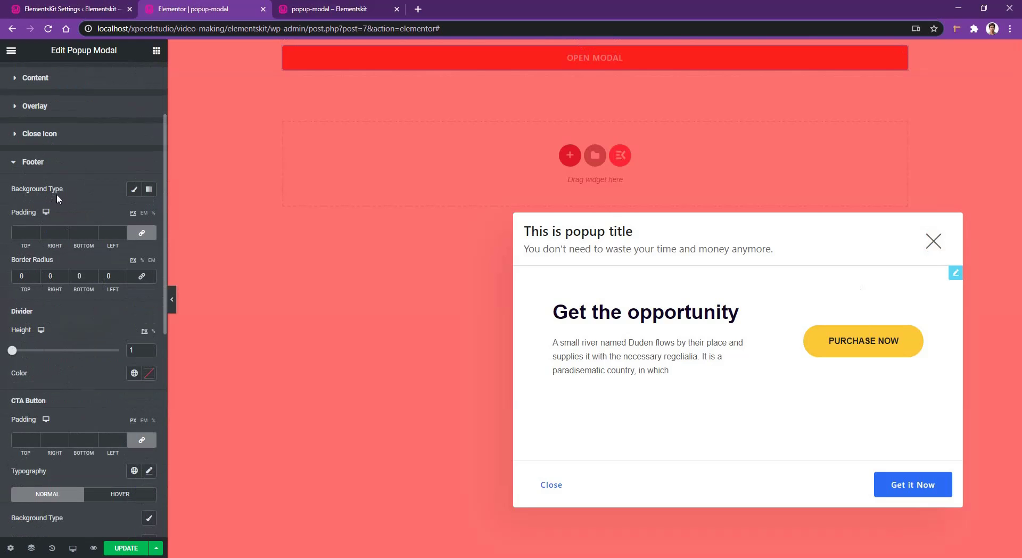
Step: Give the popup footer a classic red background
{"action": "left_click", "coordinate": [134, 190]}
{"action": "left_click", "coordinate": [149, 215]}
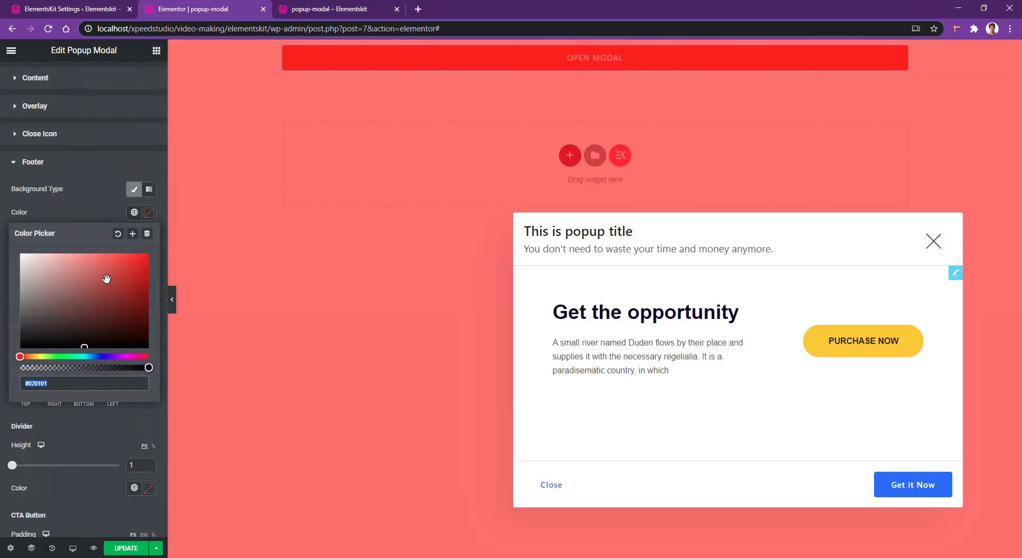
{"action": "left_click", "coordinate": [134, 265]}
{"action": "scroll", "coordinate": [71, 429], "scroll_direction": "down", "scroll_amount": 2}
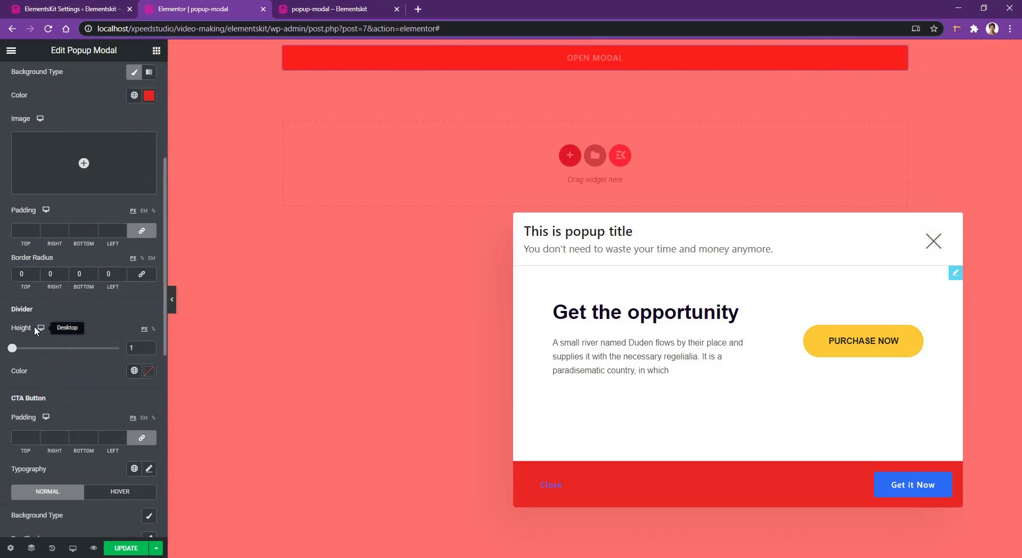
{"action": "scroll", "coordinate": [37, 368], "scroll_direction": "down", "scroll_amount": 2}
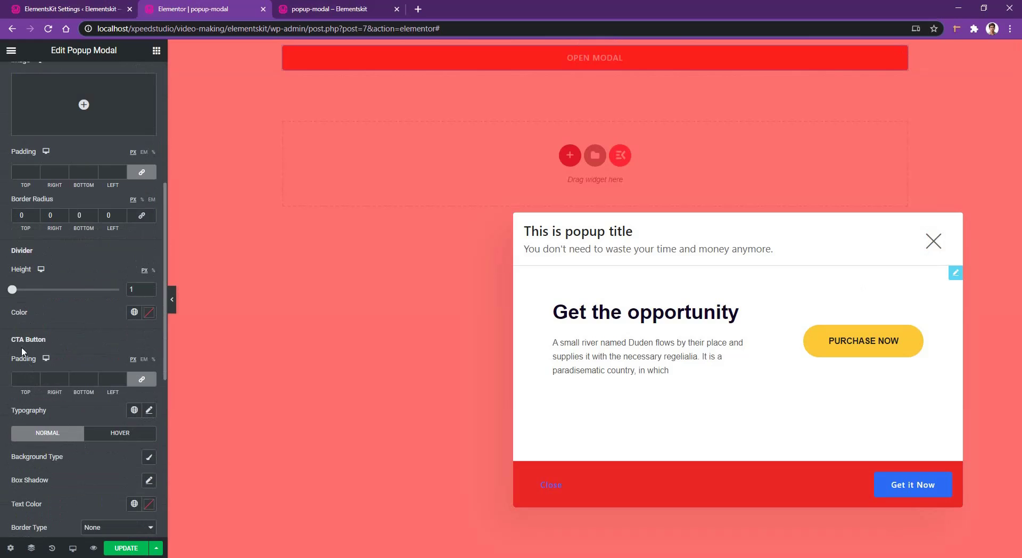
{"action": "scroll", "coordinate": [48, 377], "scroll_direction": "down", "scroll_amount": 2}
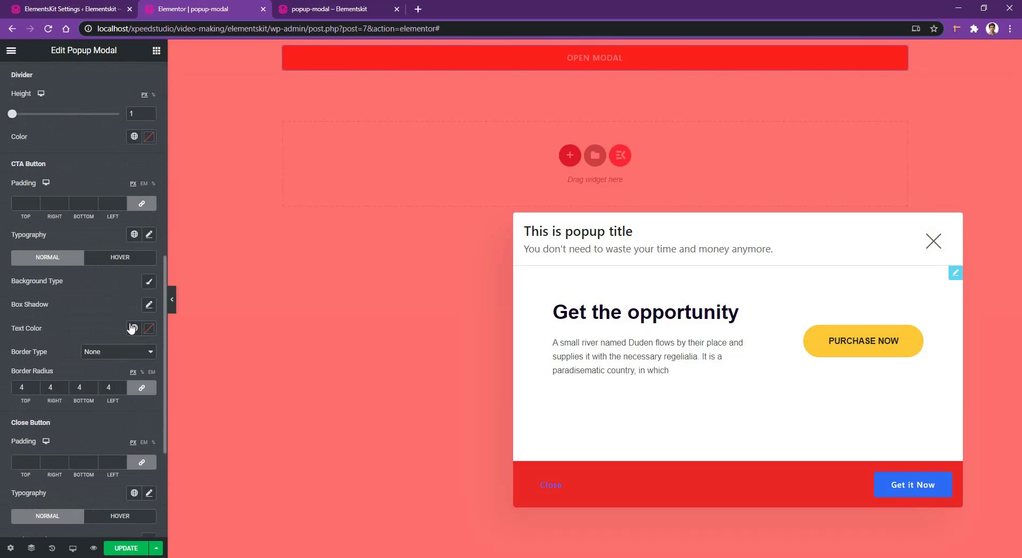
Step: Style Get it Now's hover state with a classic background and black text
{"action": "left_click", "coordinate": [117, 257]}
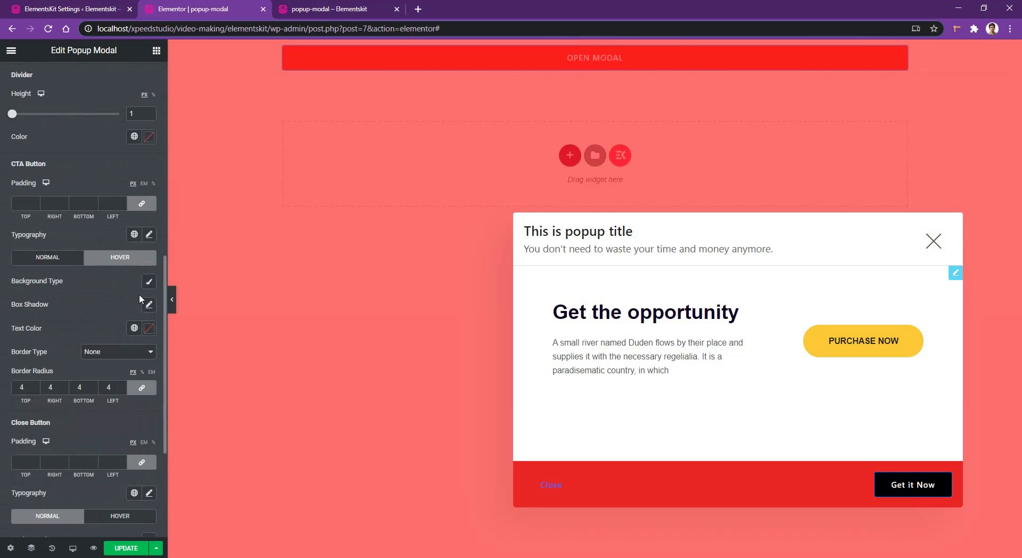
{"action": "left_click", "coordinate": [148, 281]}
{"action": "left_click", "coordinate": [103, 299]}
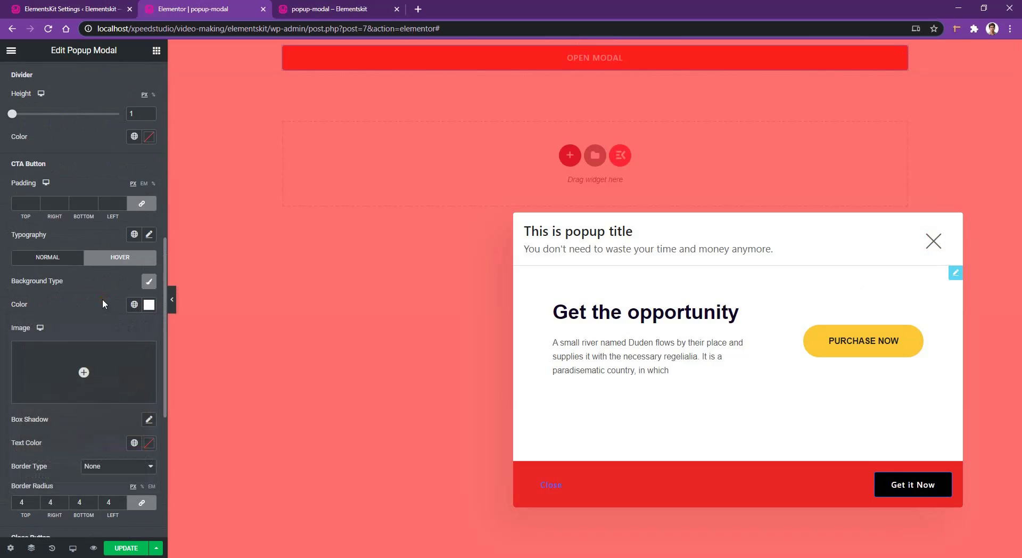
{"action": "left_click", "coordinate": [149, 443]}
{"action": "left_click", "coordinate": [2, 398]}
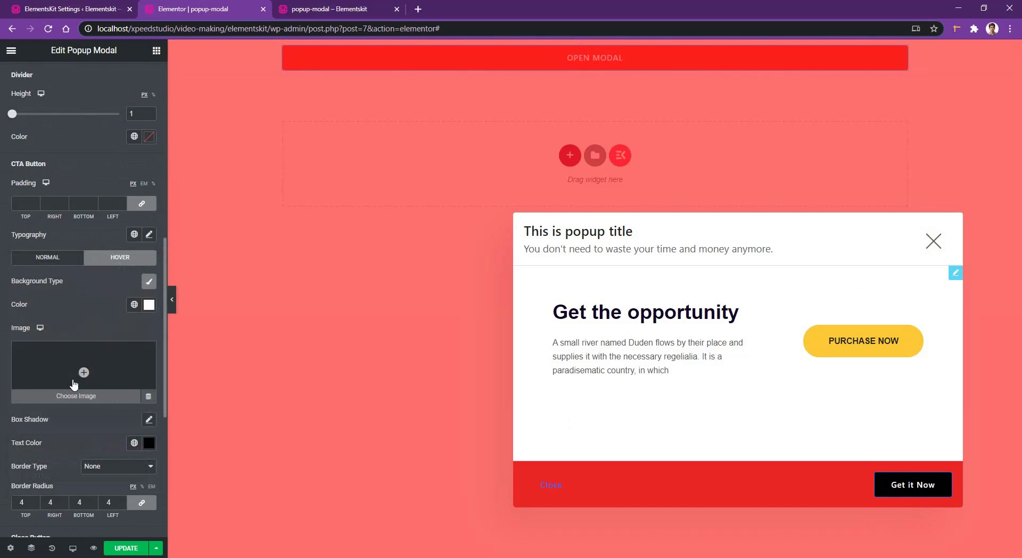
{"action": "scroll", "coordinate": [76, 394], "scroll_direction": "down", "scroll_amount": 2}
{"action": "scroll", "coordinate": [76, 421], "scroll_direction": "down", "scroll_amount": 3}
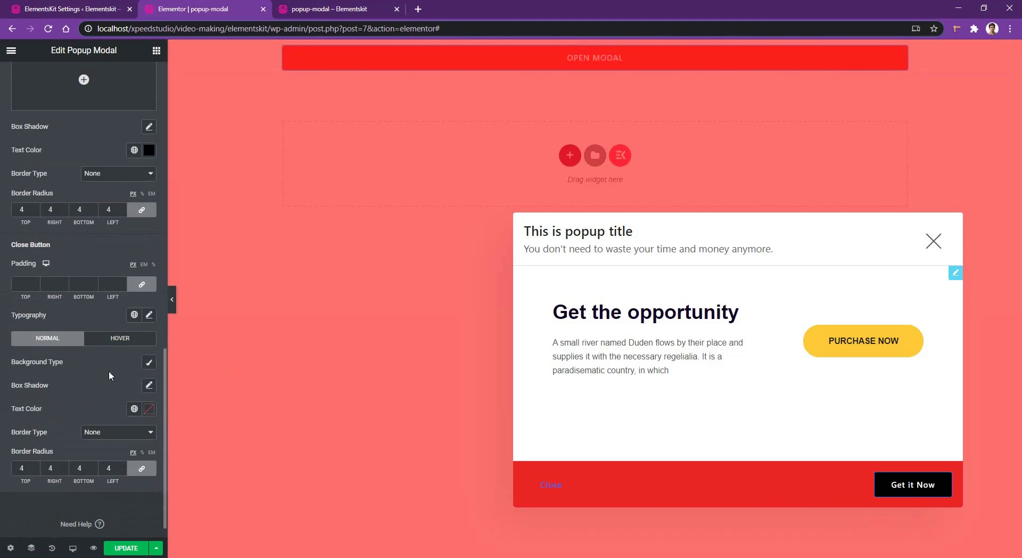
Step: Make the Close button white, with white hover text and a classic hover background
{"action": "left_click", "coordinate": [149, 361]}
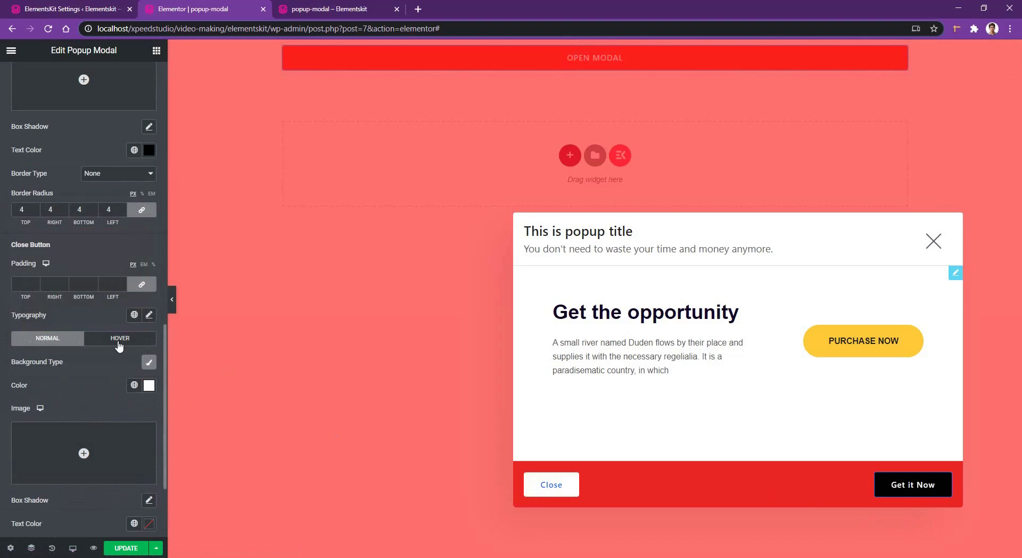
{"action": "left_click", "coordinate": [149, 362]}
{"action": "left_click", "coordinate": [149, 408]}
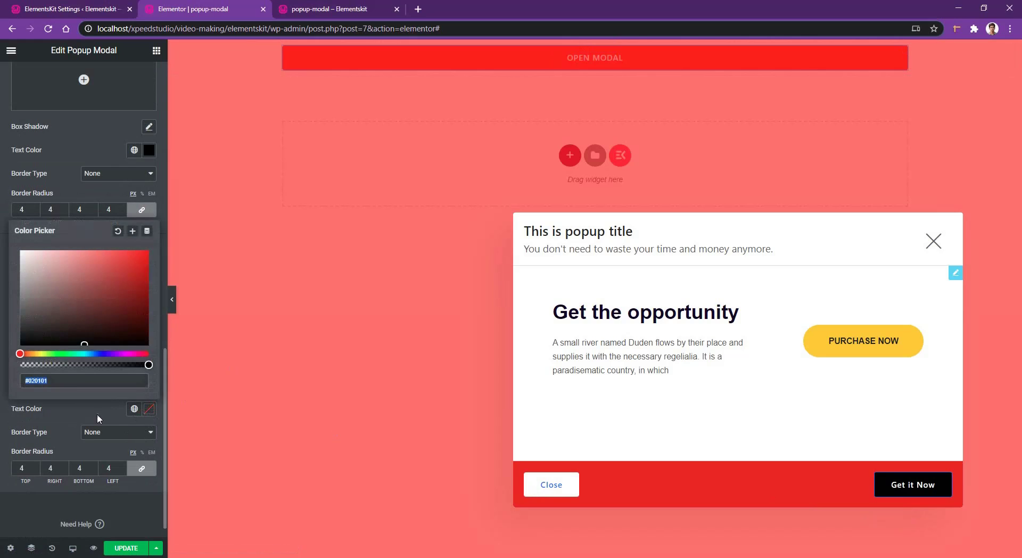
{"action": "left_click", "coordinate": [24, 344]}
{"action": "left_click", "coordinate": [100, 409]}
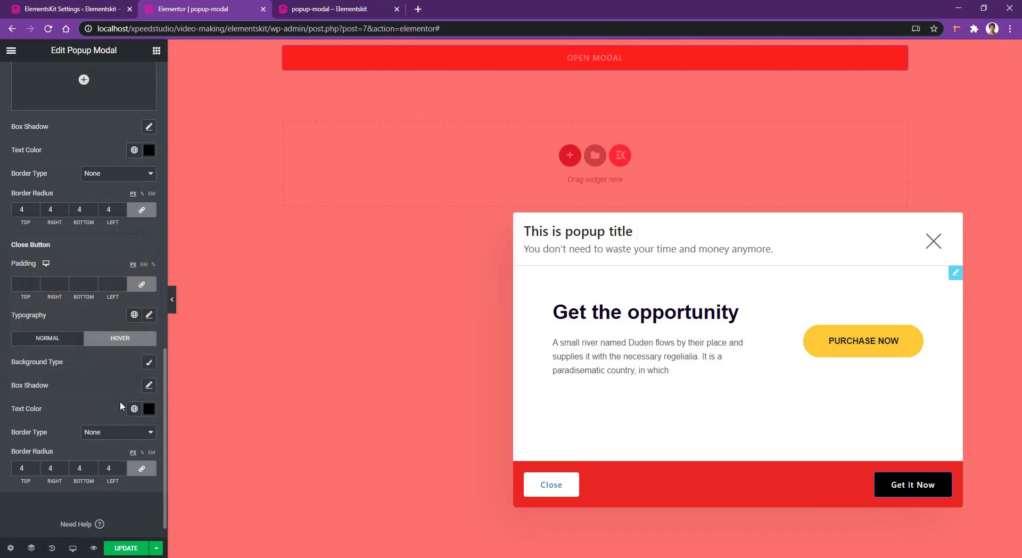
{"action": "scroll", "coordinate": [91, 396], "scroll_direction": "down", "scroll_amount": 1}
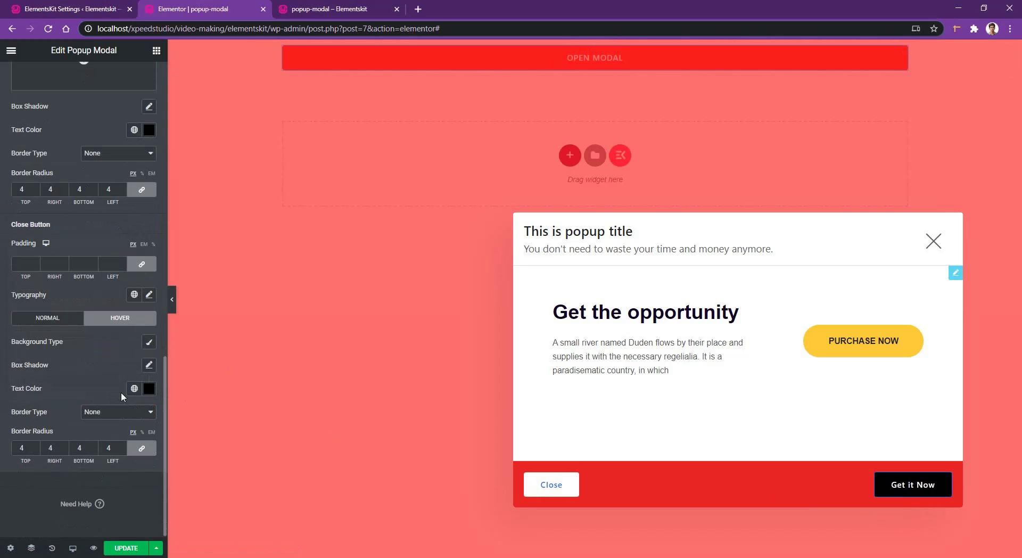
{"action": "left_click", "coordinate": [149, 387]}
{"action": "left_click", "coordinate": [91, 397]}
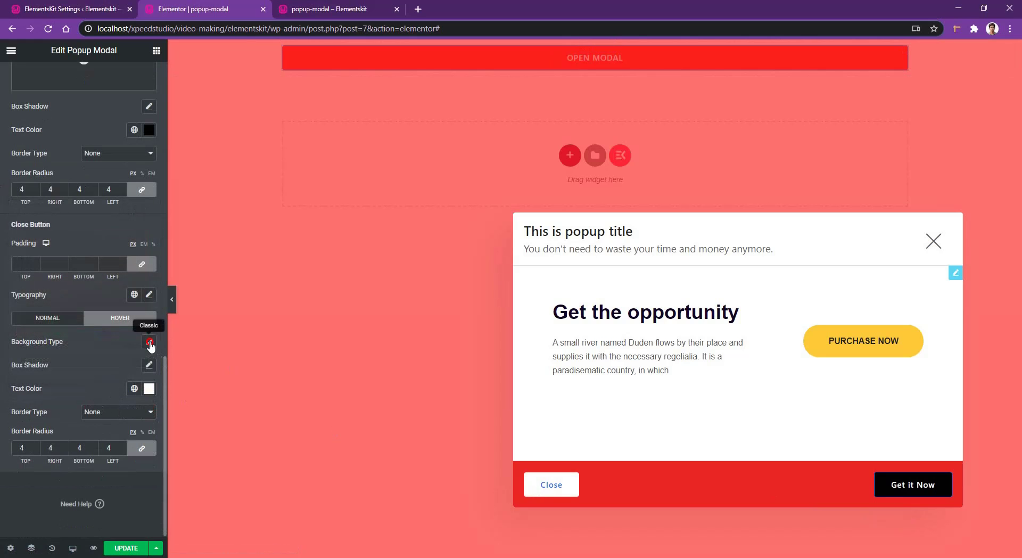
{"action": "left_click", "coordinate": [149, 342]}
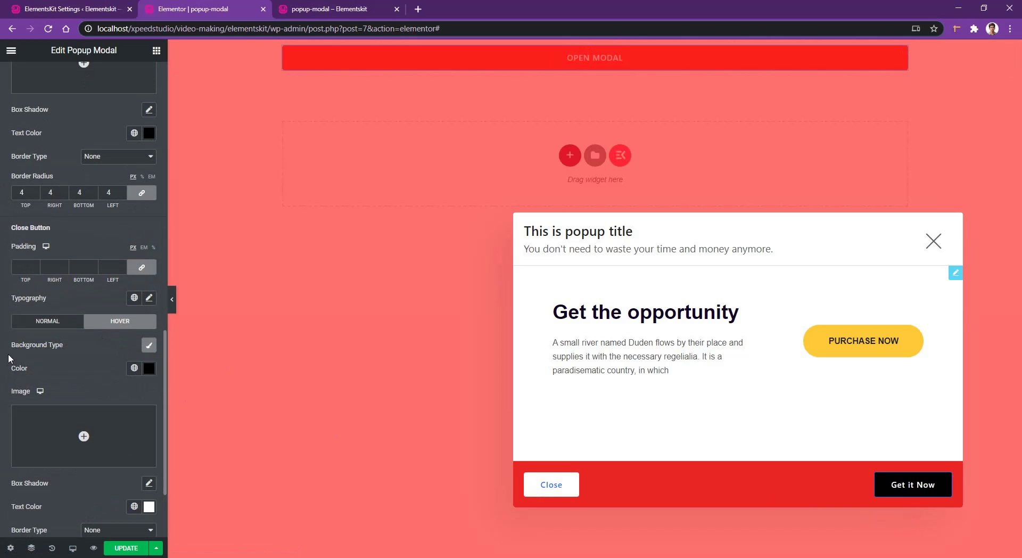